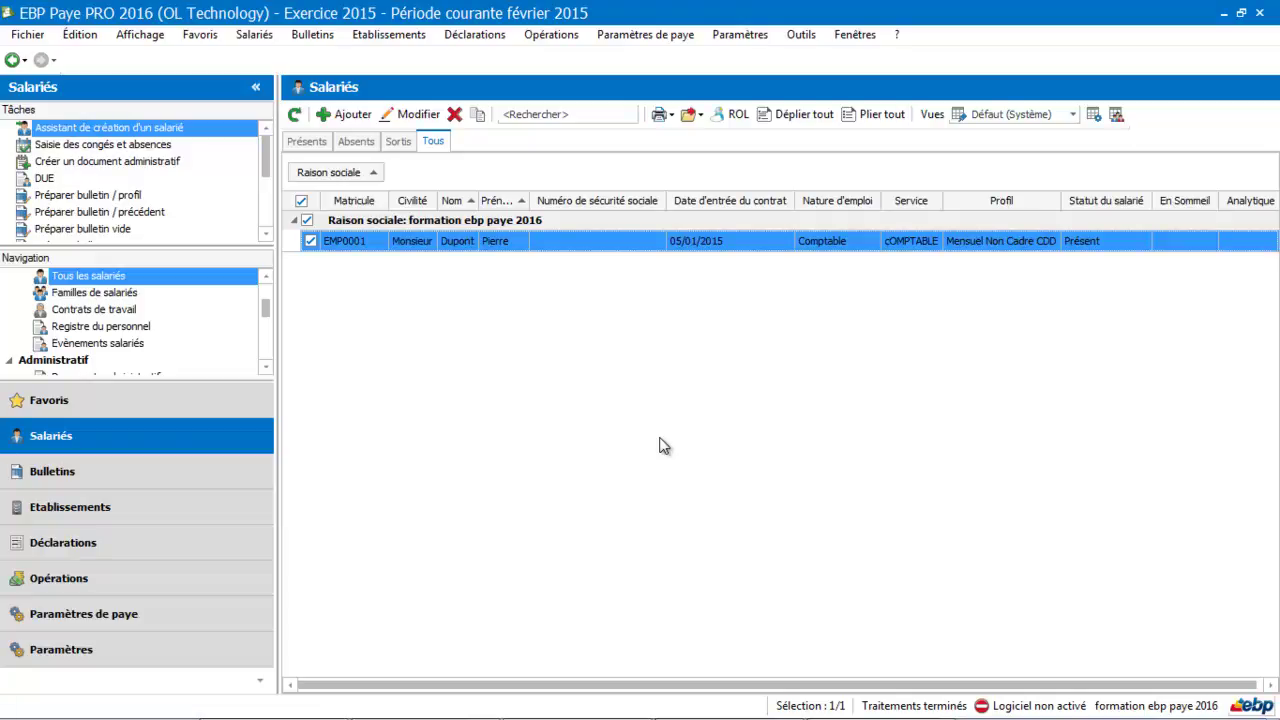
# Step: Open the employee's record and review the selectable payroll profiles, keeping Mensuel Non Cadre CDD
pyautogui.doubleClick(658, 241)
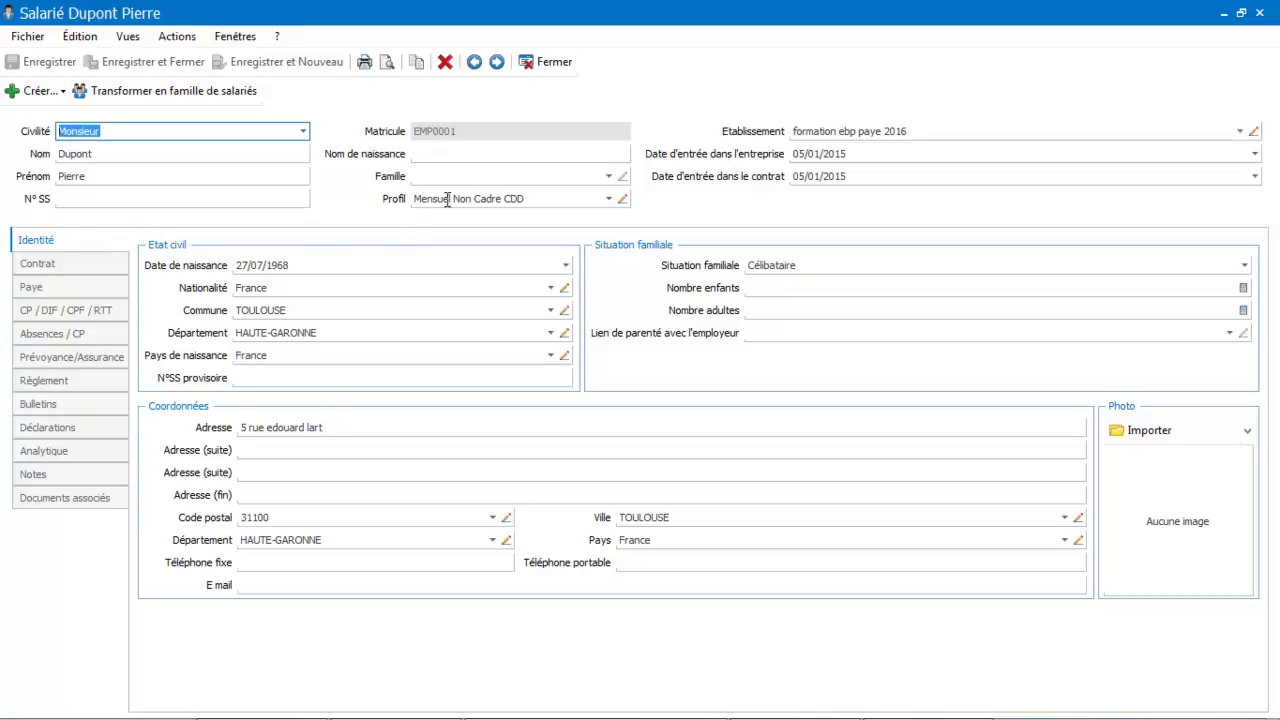
pyautogui.click(609, 199)
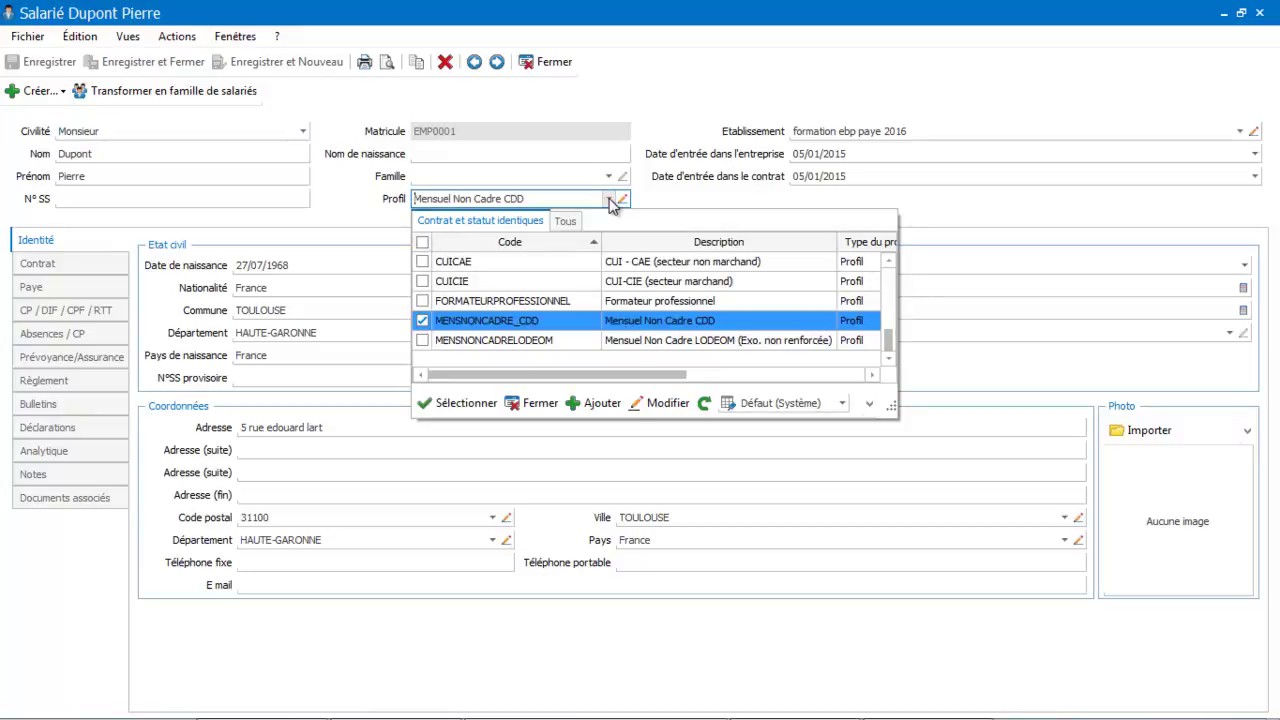
pyautogui.click(556, 327)
pyautogui.scroll(10, 889, 340)
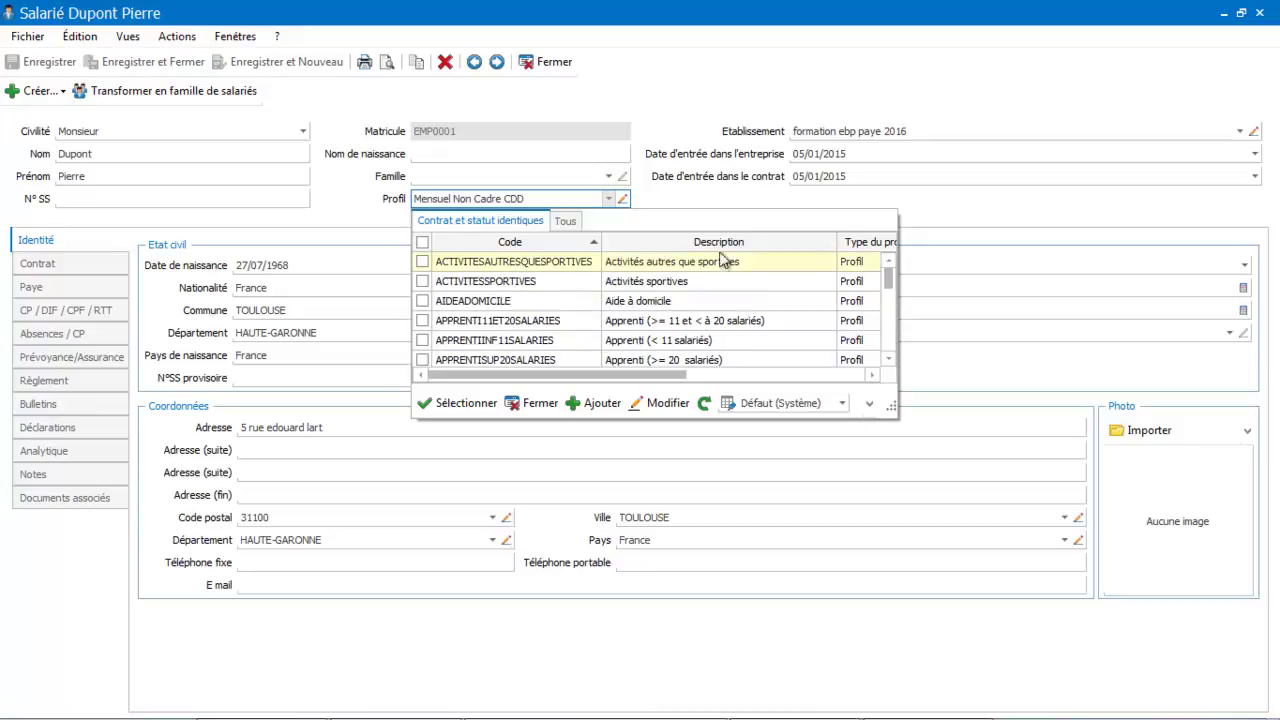
pyautogui.click(563, 222)
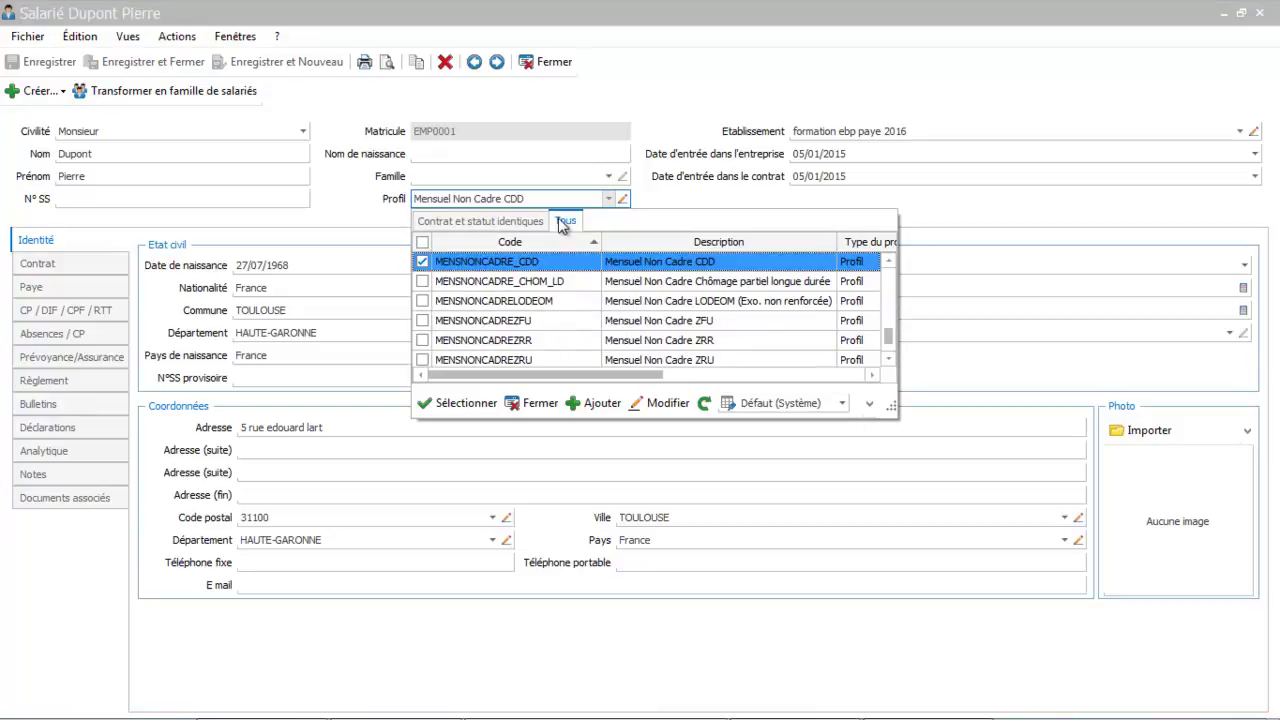
pyautogui.click(512, 198)
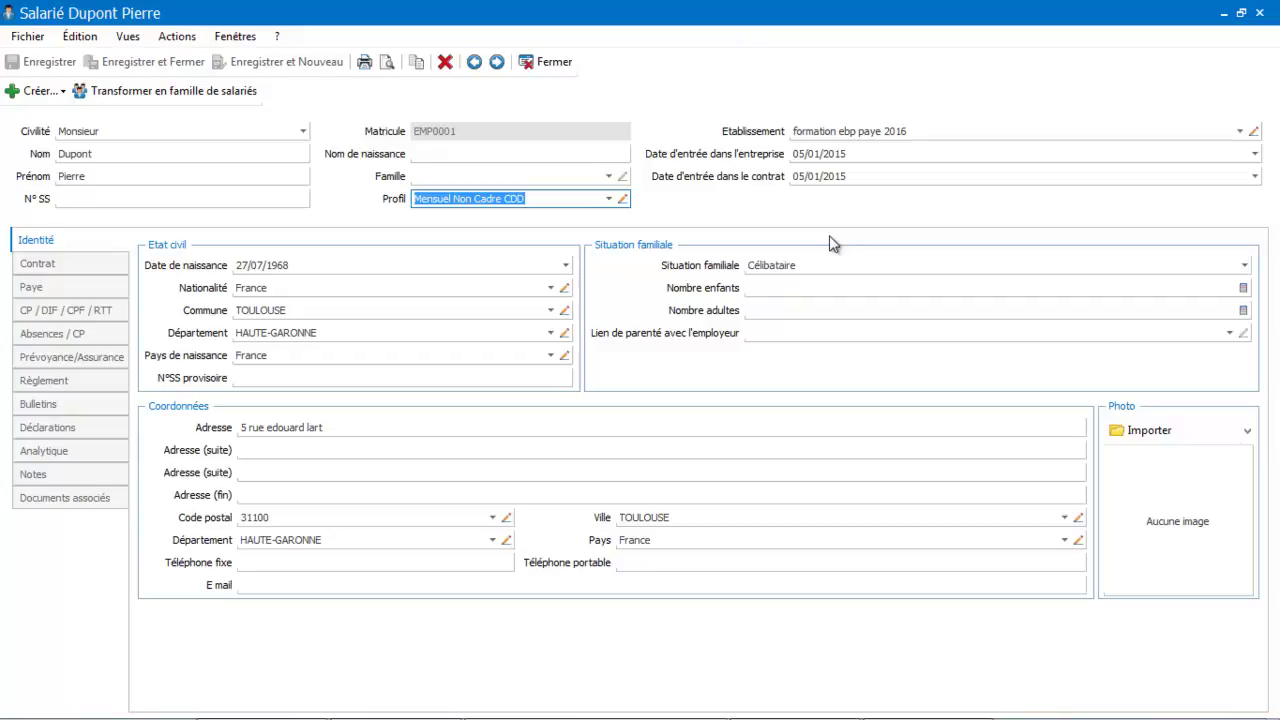
# Step: Review the contract's full employment details and the reasons for using a CDD, keeping CDD d'usage
pyautogui.click(42, 266)
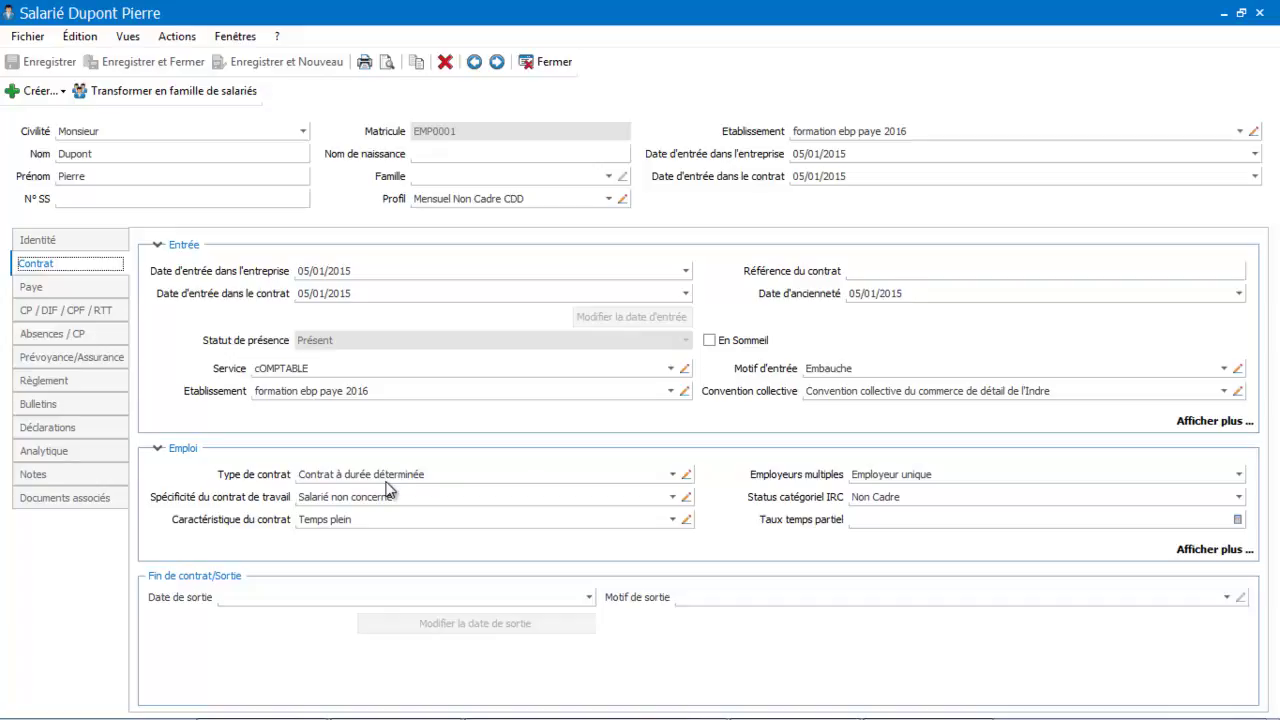
pyautogui.click(1212, 552)
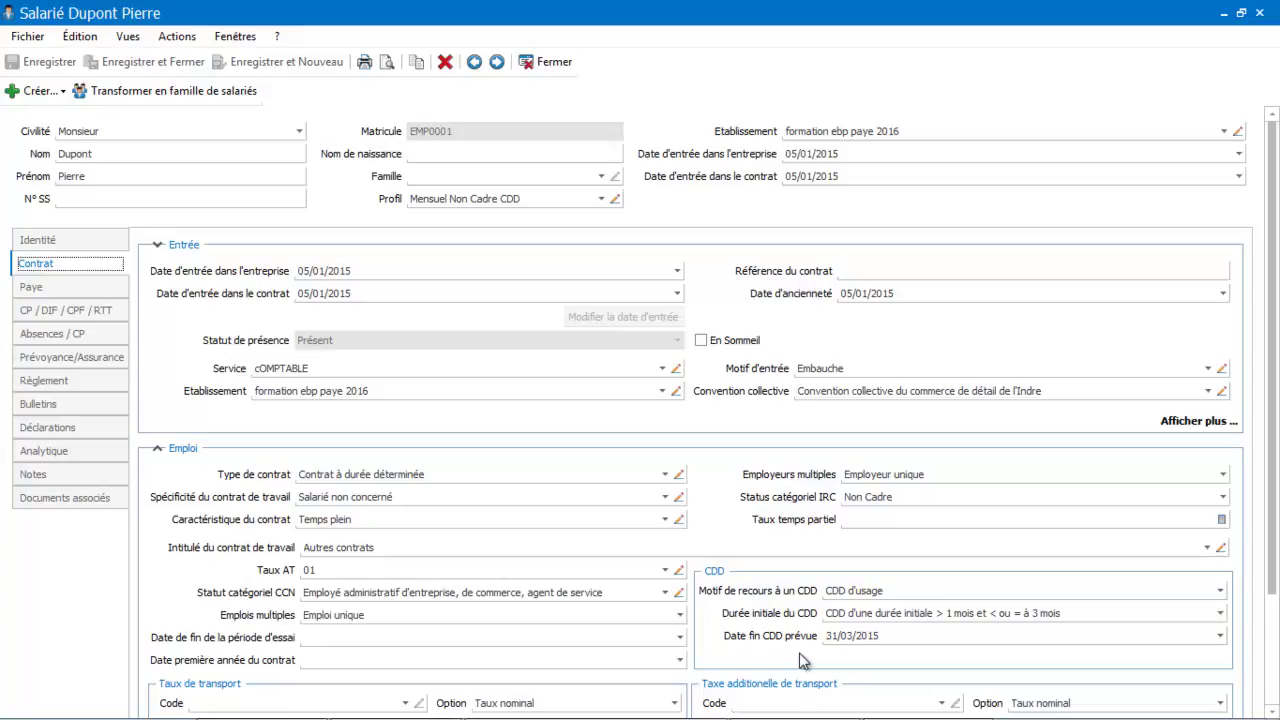
pyautogui.click(1221, 591)
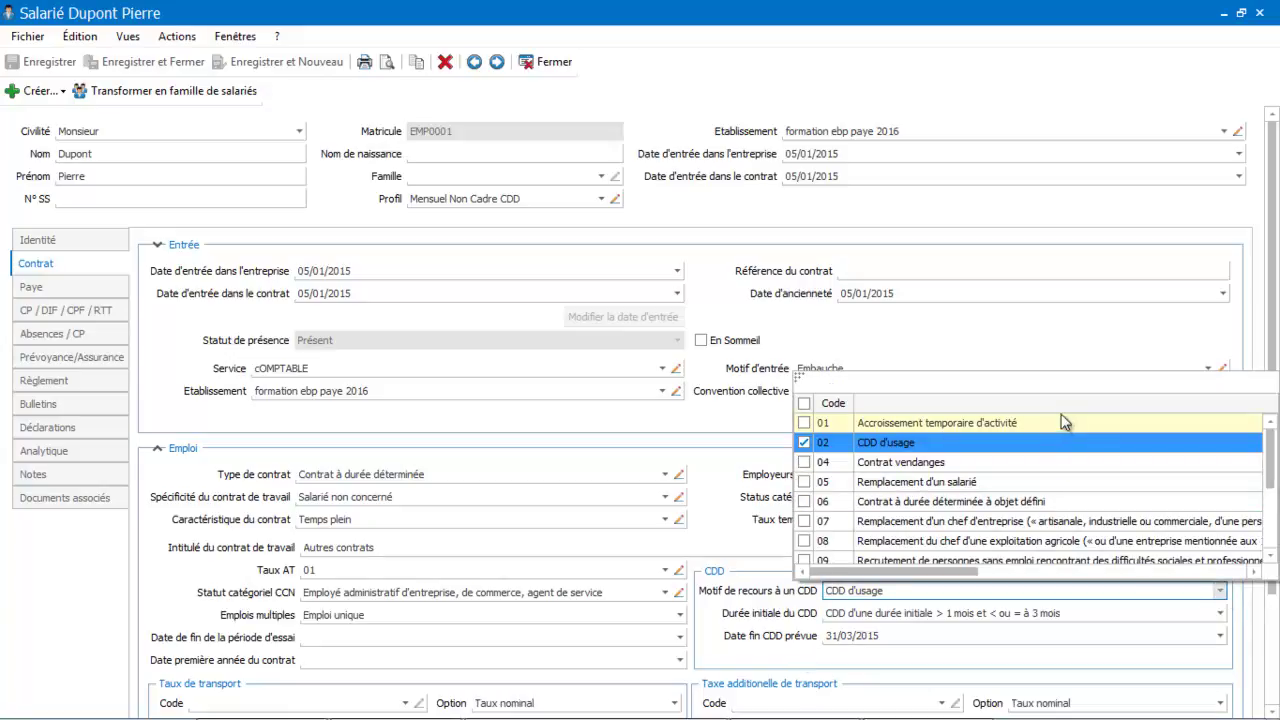
pyautogui.click(1051, 443)
pyautogui.click(1051, 443)
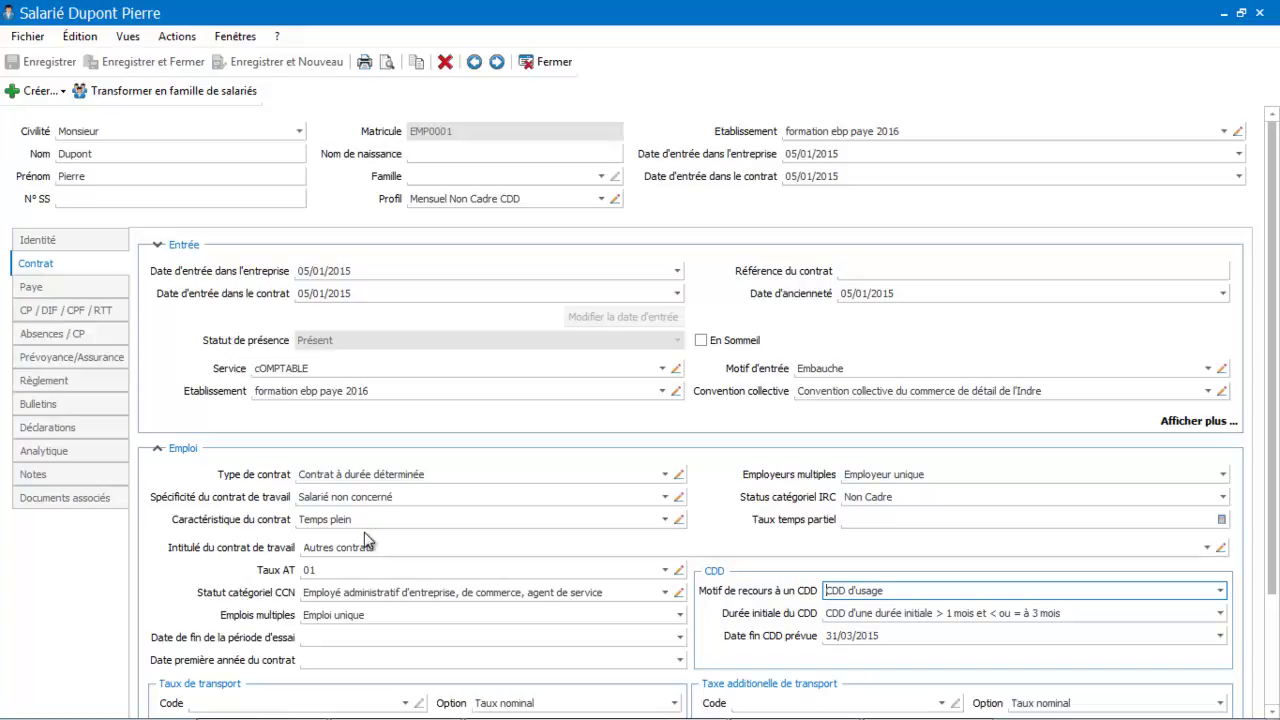
# Step: Enable CP neutralisés in the employee's paid leave settings, display the employee's payslips and save the record
pyautogui.click(105, 320)
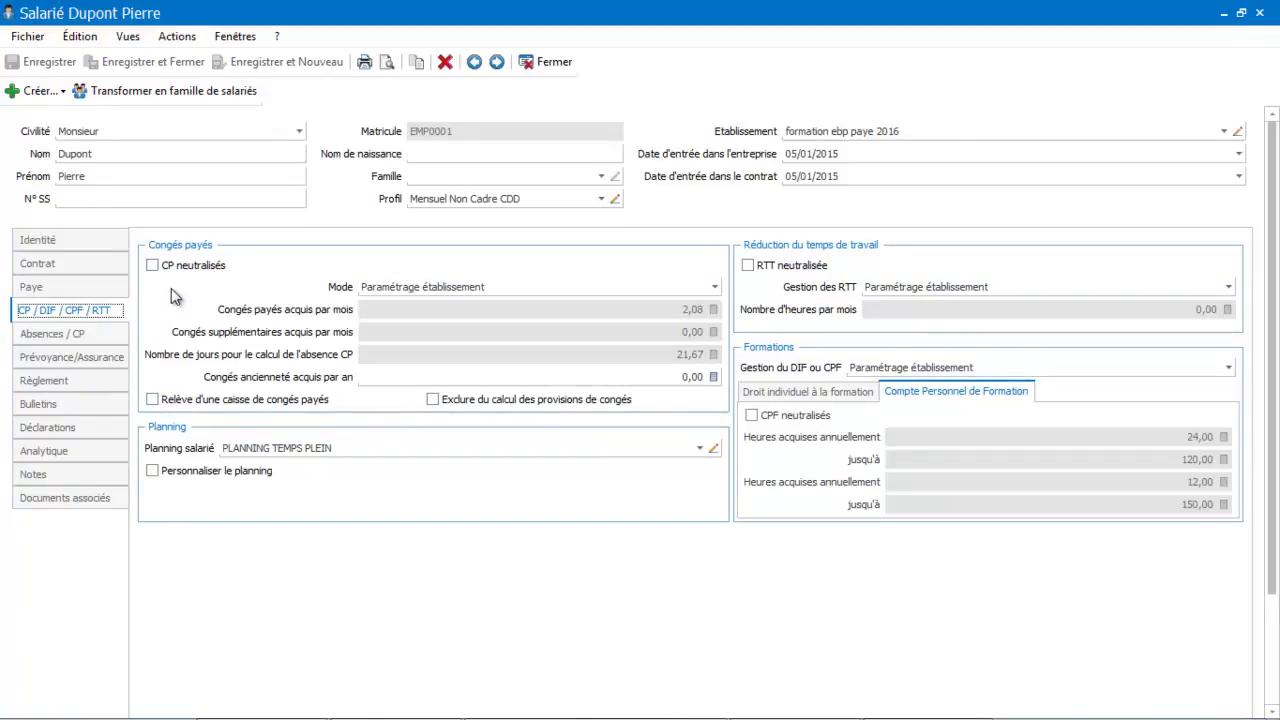
pyautogui.click(152, 265)
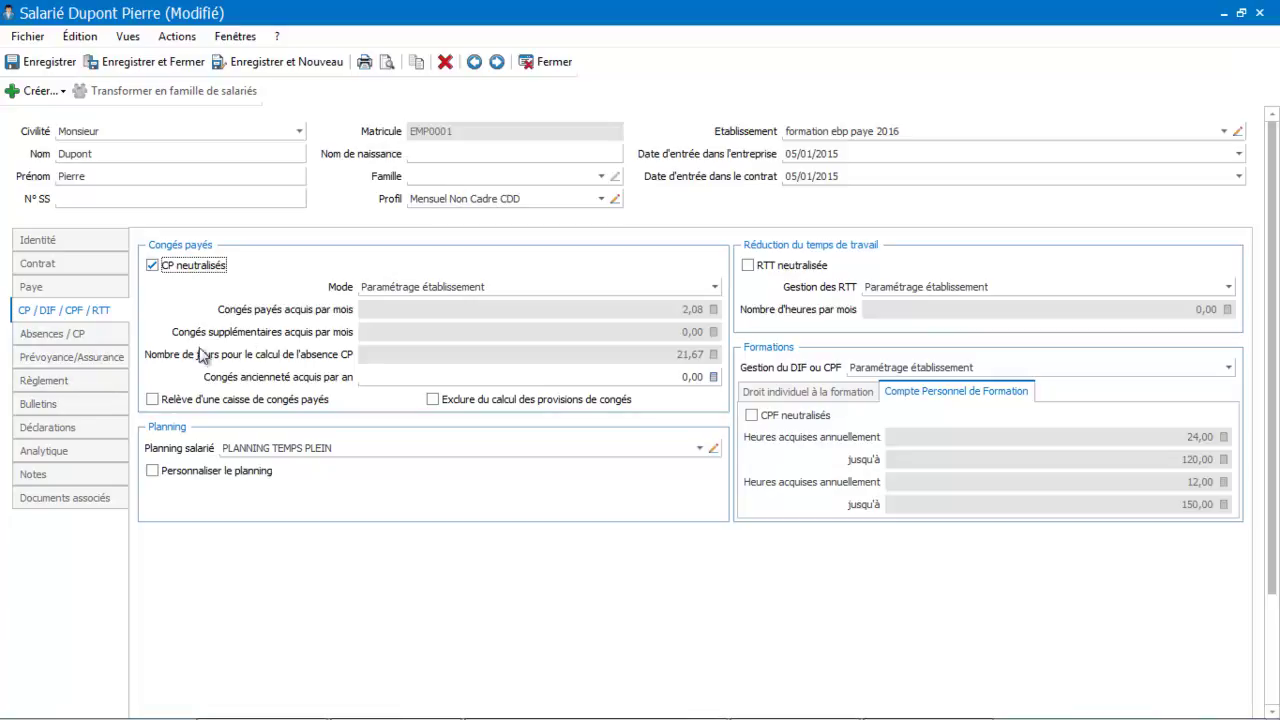
pyautogui.click(74, 403)
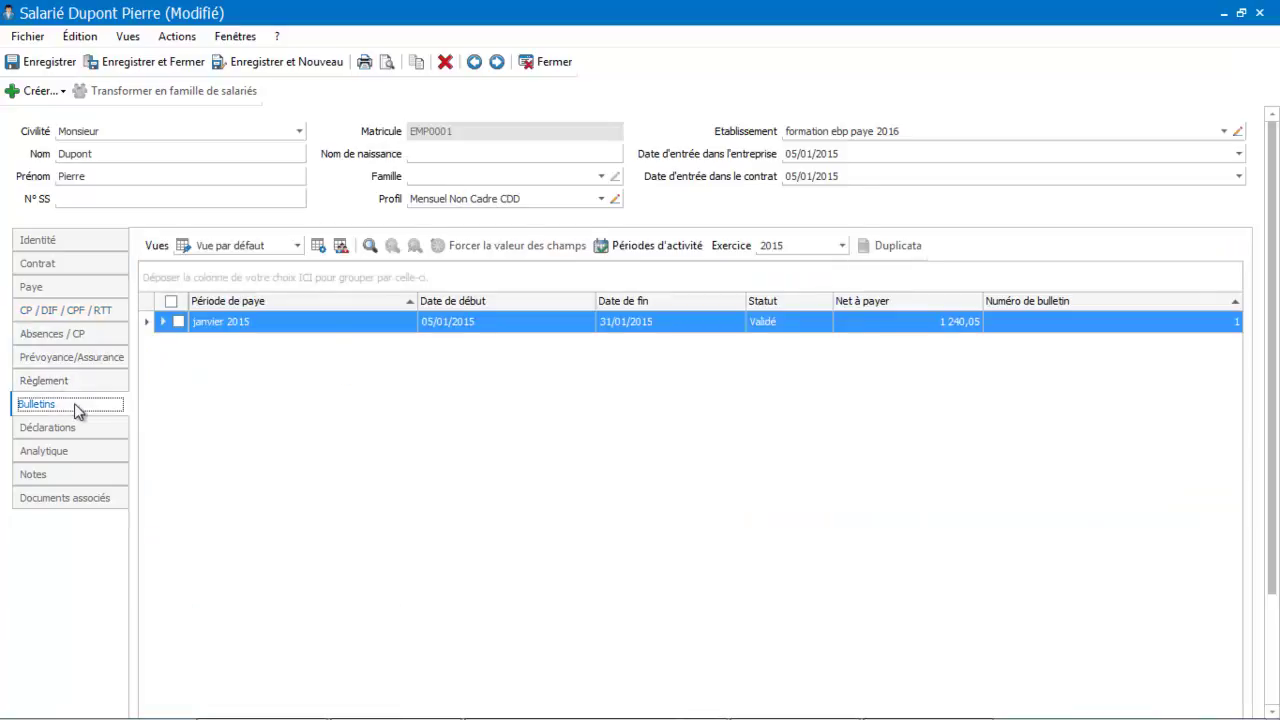
pyautogui.click(40, 91)
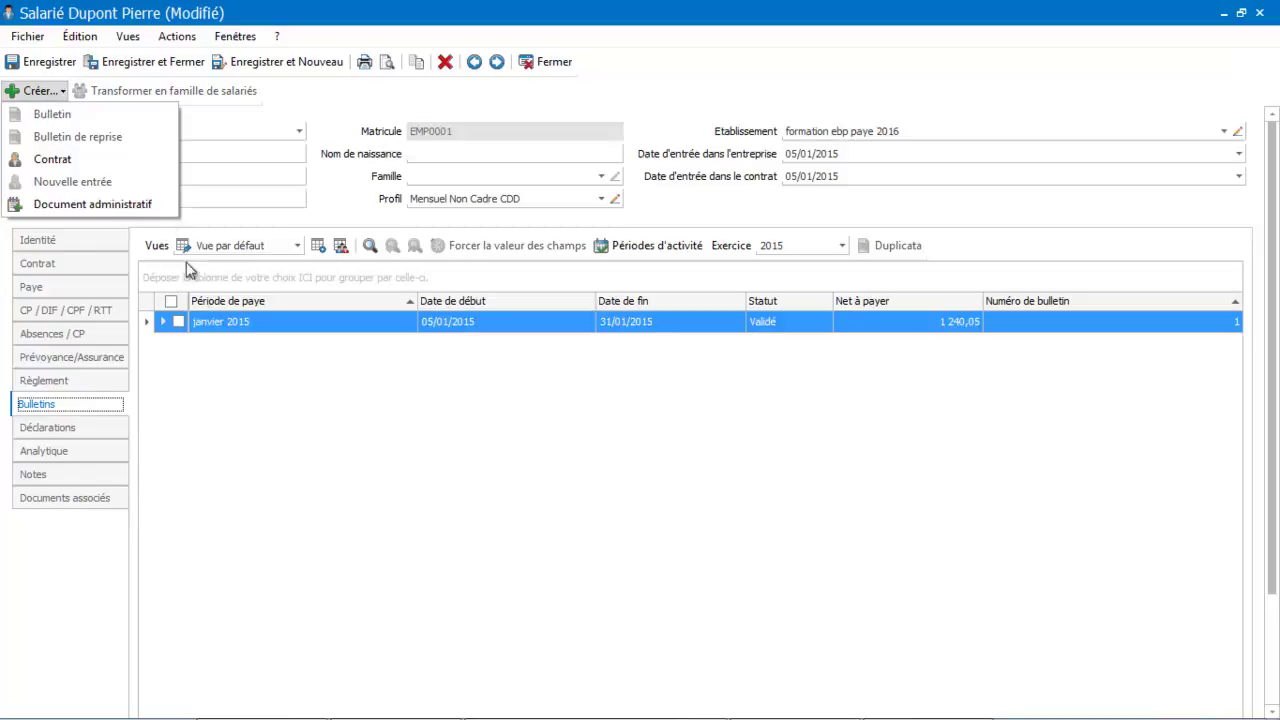
pyautogui.doubleClick(225, 324)
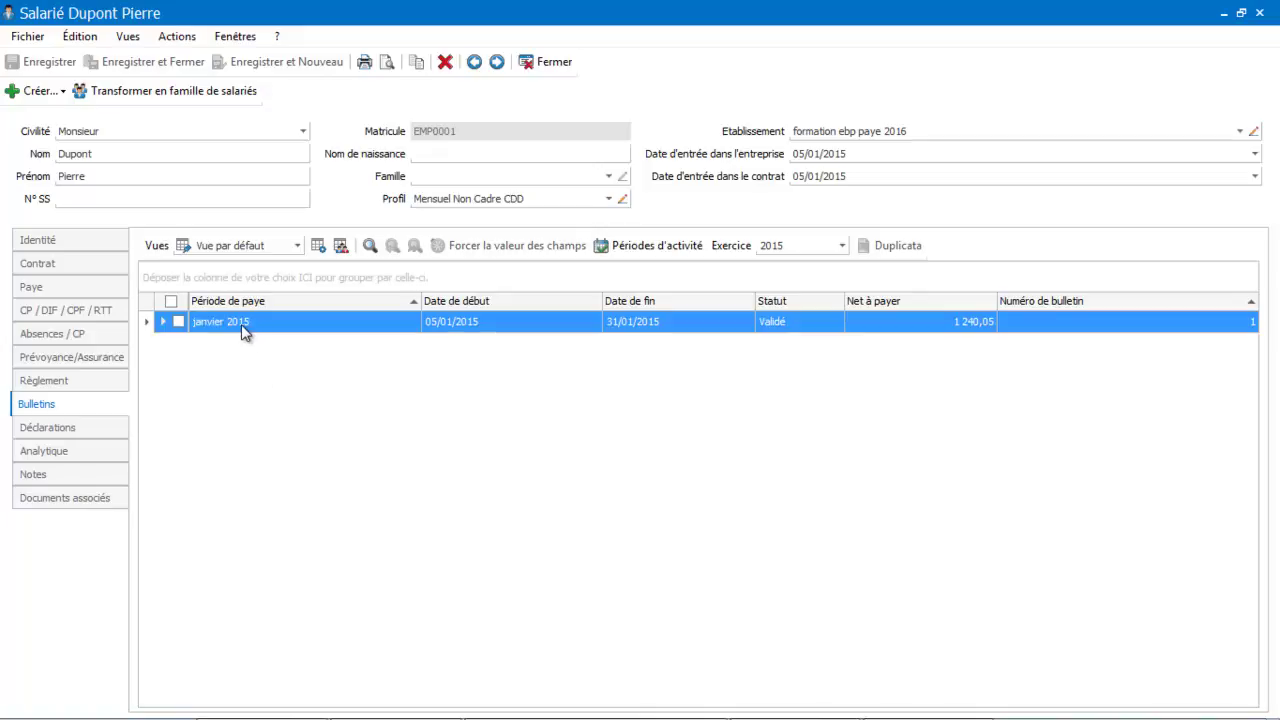
# Step: Create the February 2015 payslip from the employee's profile, carrying over the variables with monthly report
pyautogui.click(28, 94)
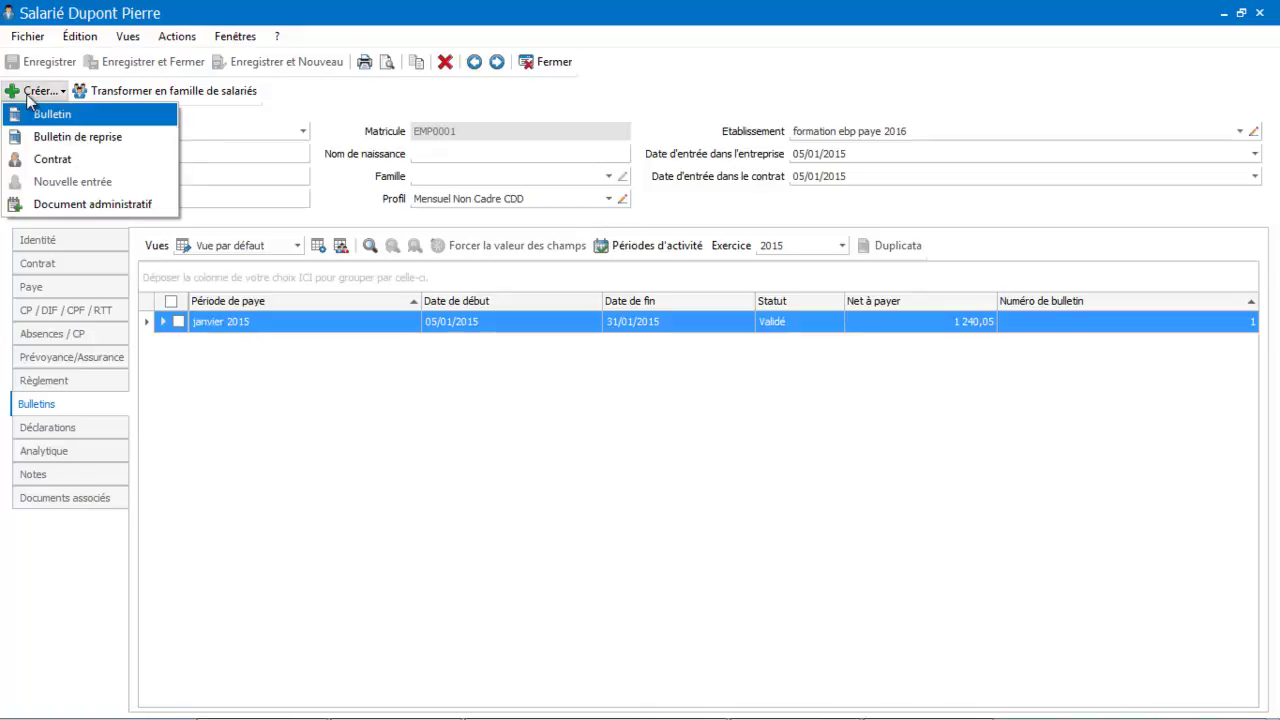
pyautogui.click(35, 115)
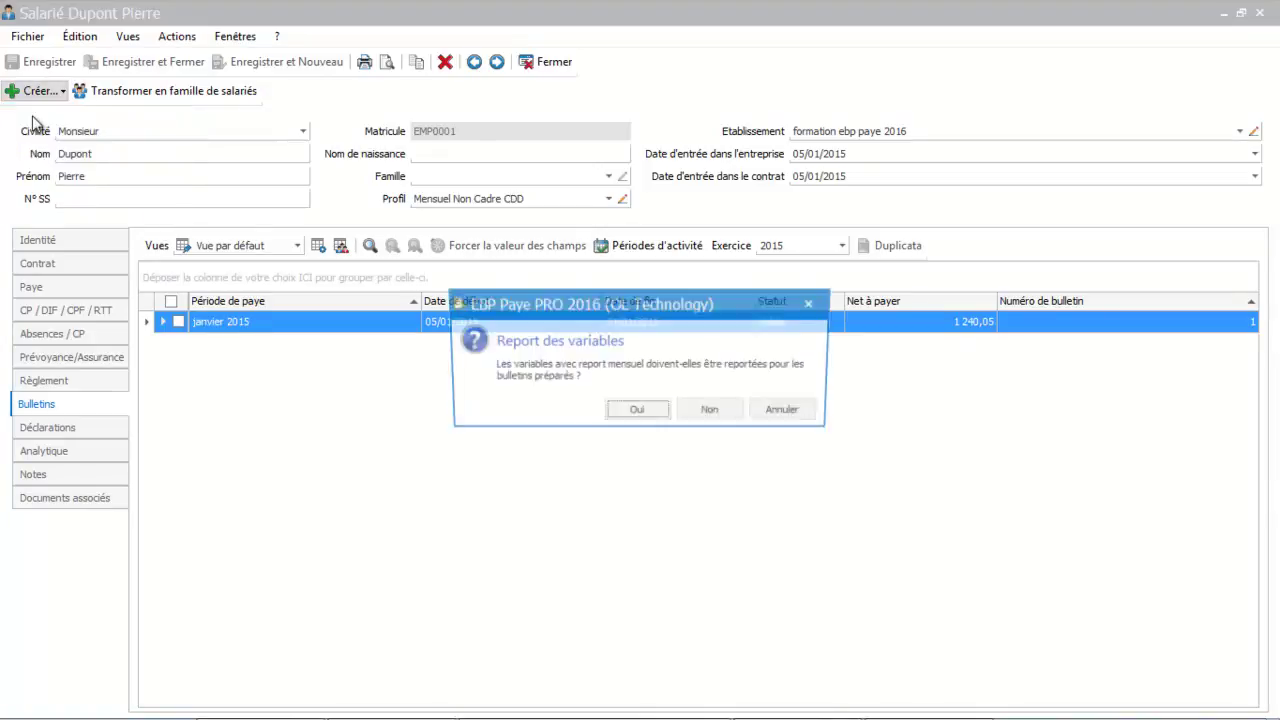
pyautogui.click(636, 413)
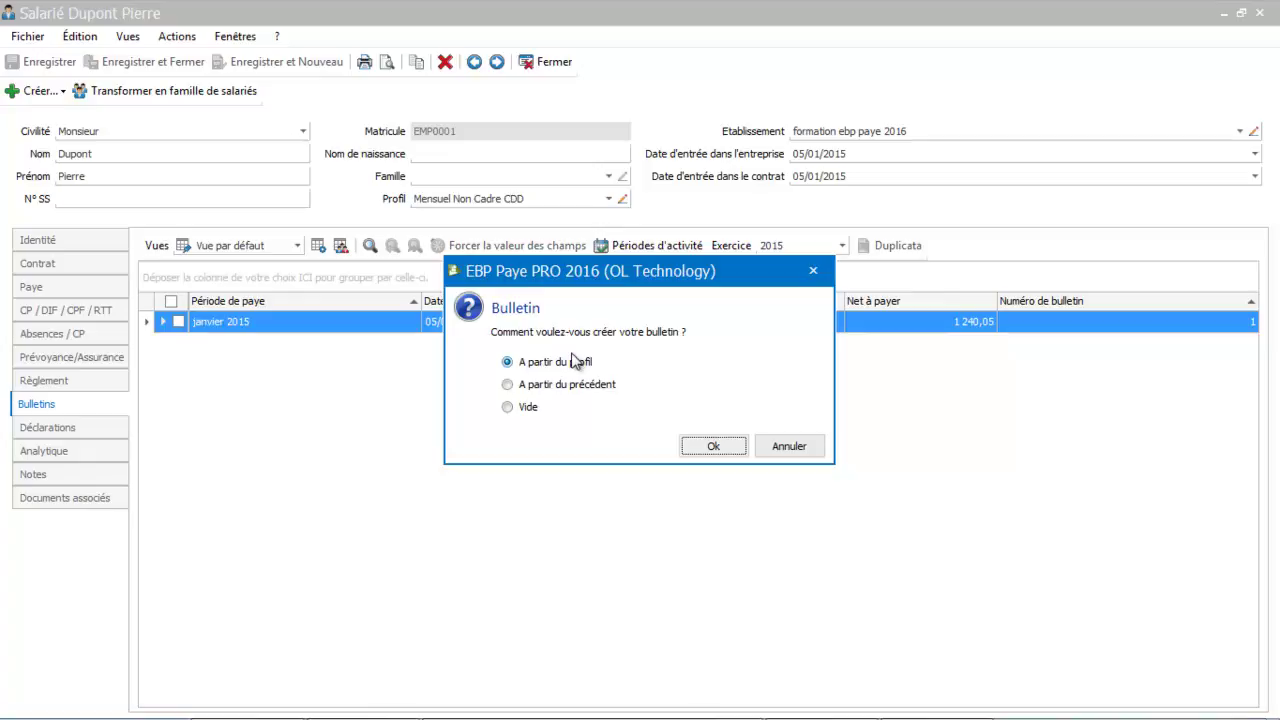
pyautogui.click(708, 448)
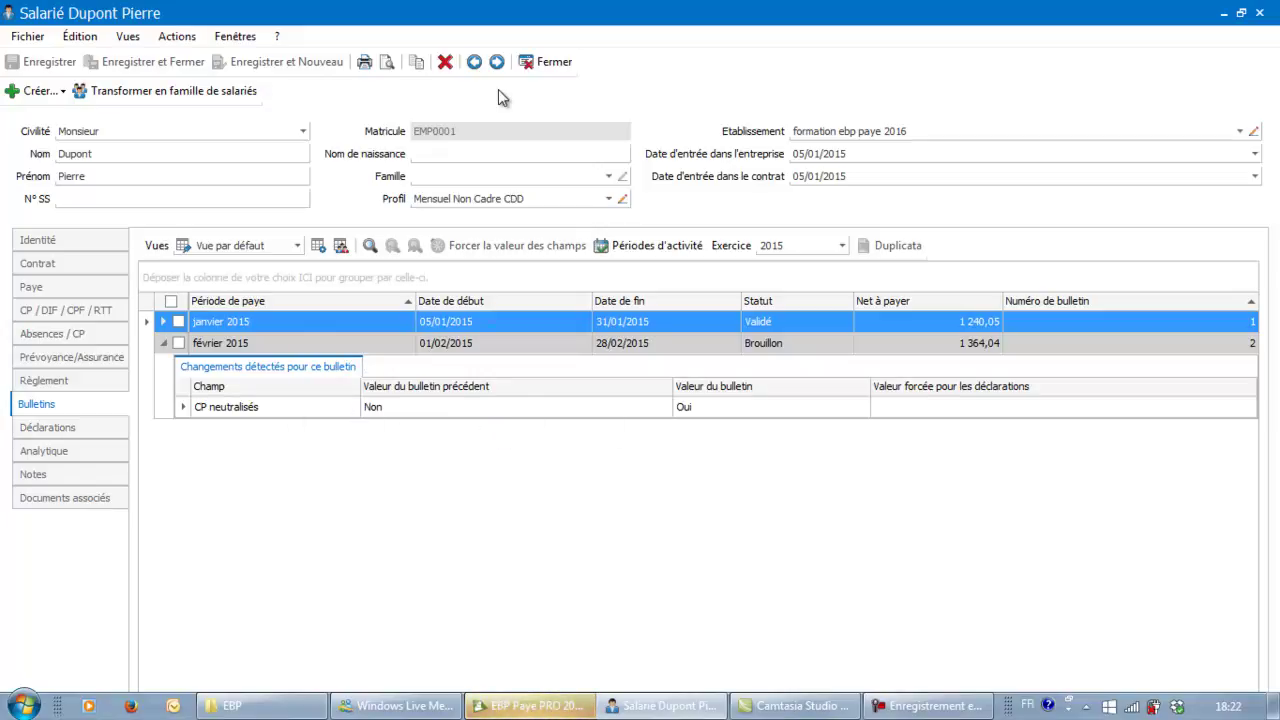
# Step: Close the employee record and open the February 2015 payslip with its available rubriques displayed
pyautogui.click(547, 63)
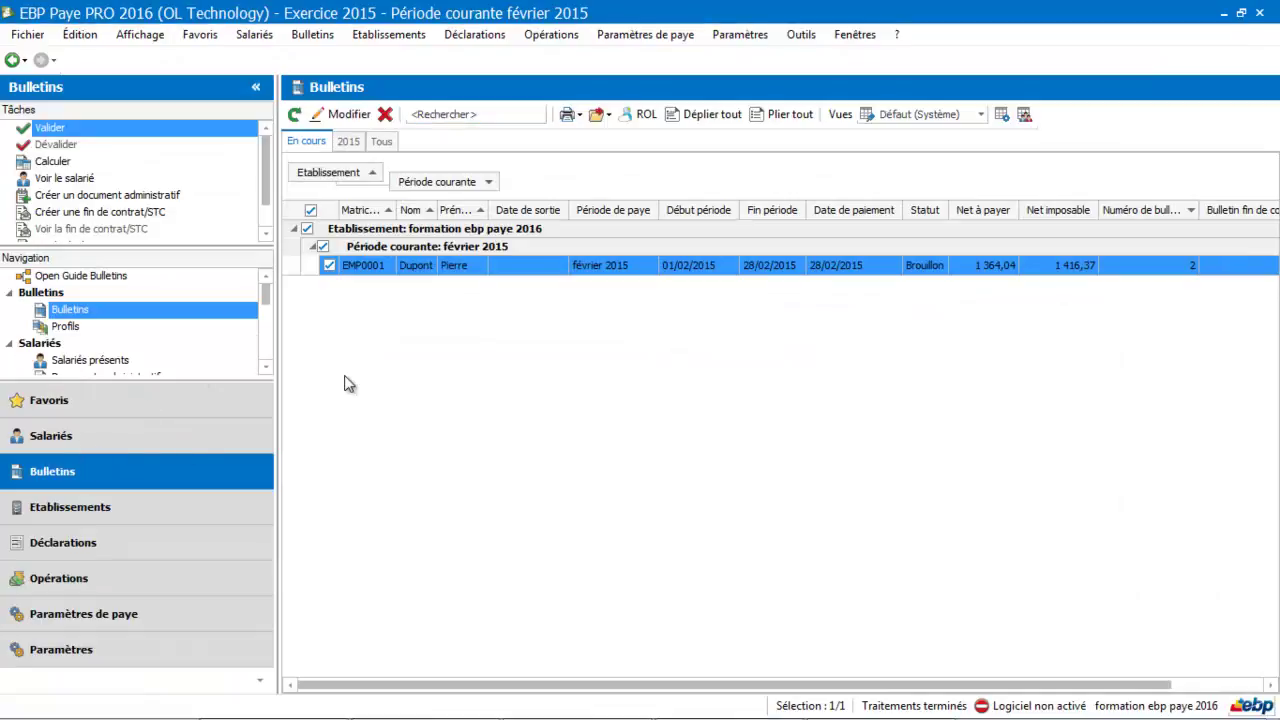
pyautogui.doubleClick(433, 265)
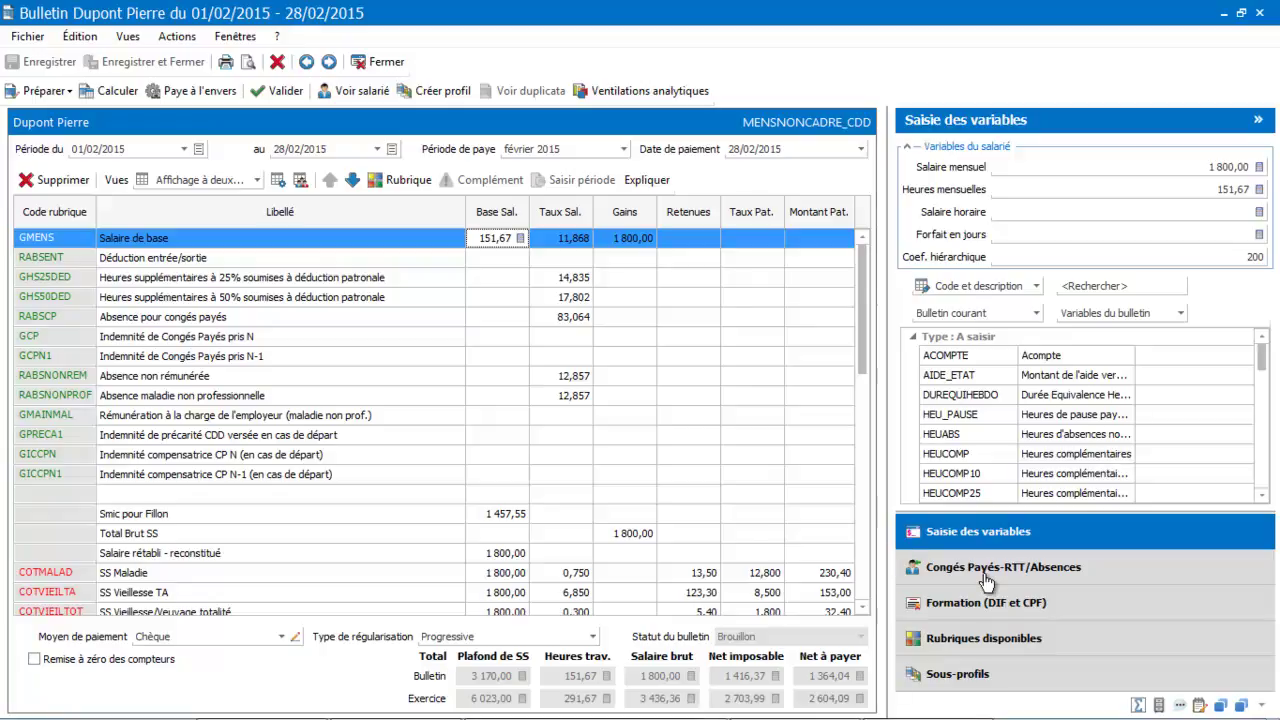
pyautogui.click(993, 643)
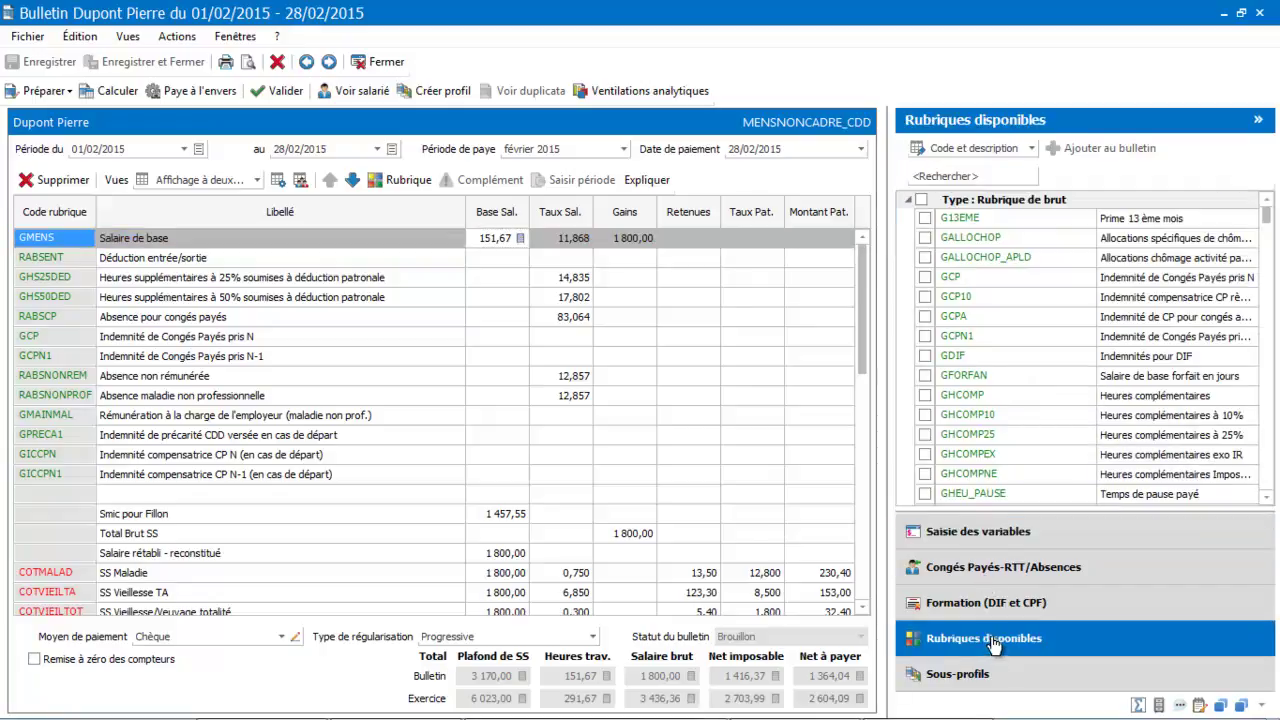
# Step: Search the available rubriques for cdd, insert GPRECARITE below RABSCP and recalculate the payslip
pyautogui.click(953, 177)
pyautogui.write('cdd')
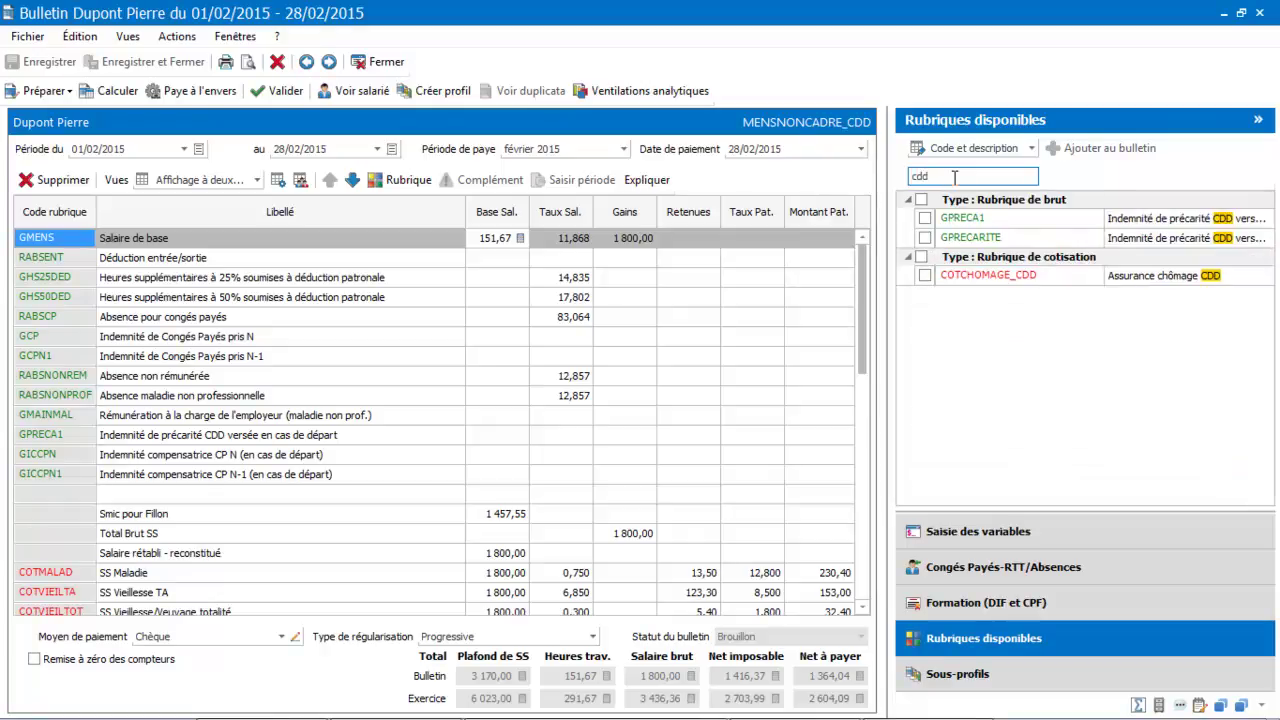
pyautogui.click(973, 246)
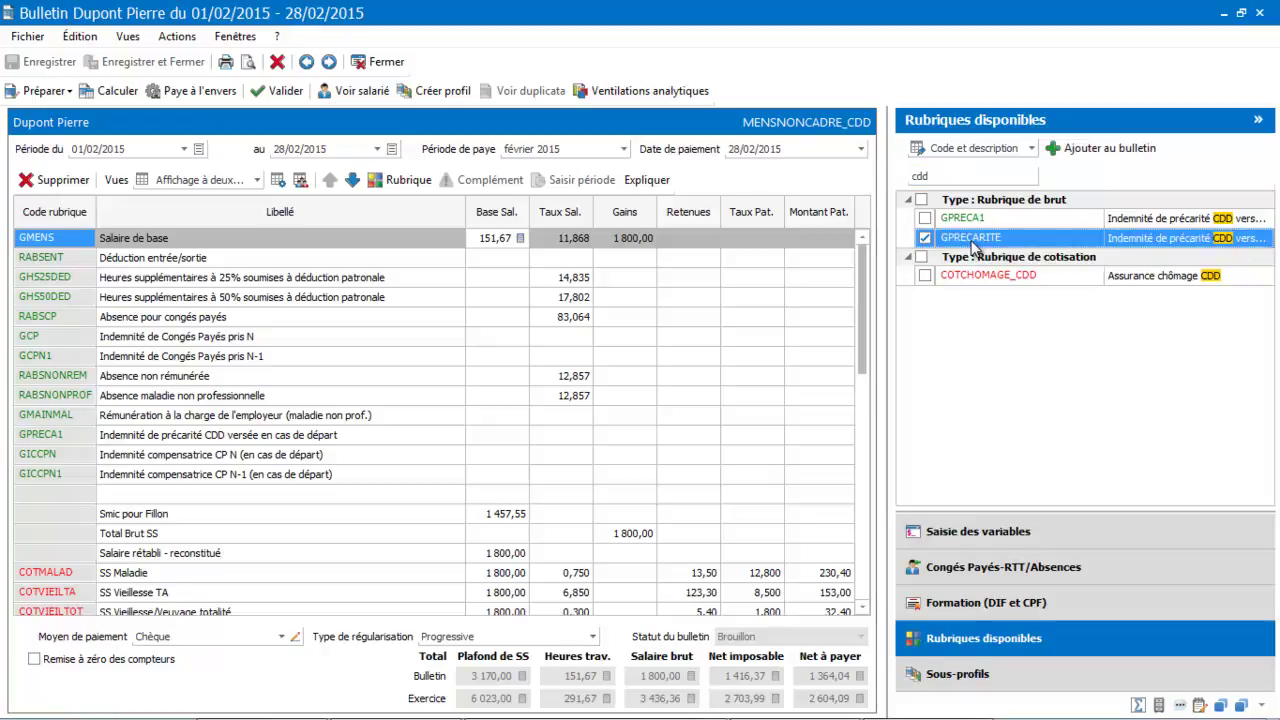
pyautogui.moveTo(973, 246); pyautogui.dragTo(144, 344)
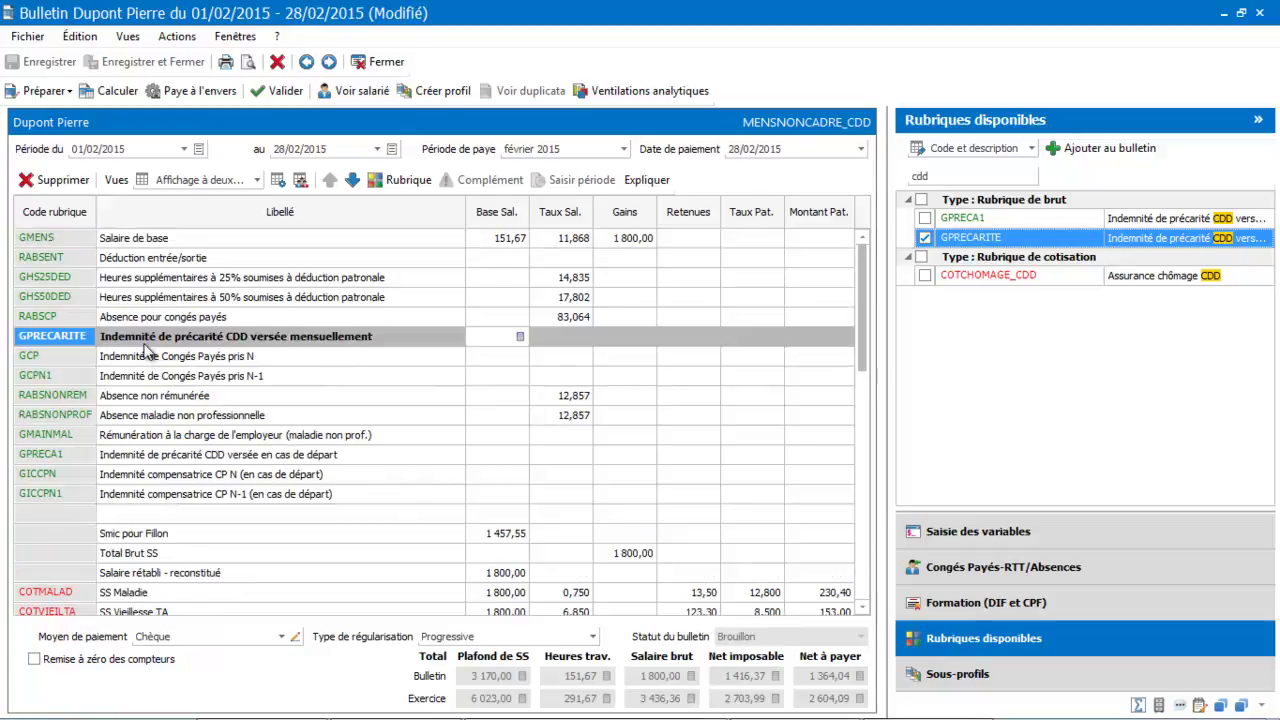
pyautogui.click(115, 91)
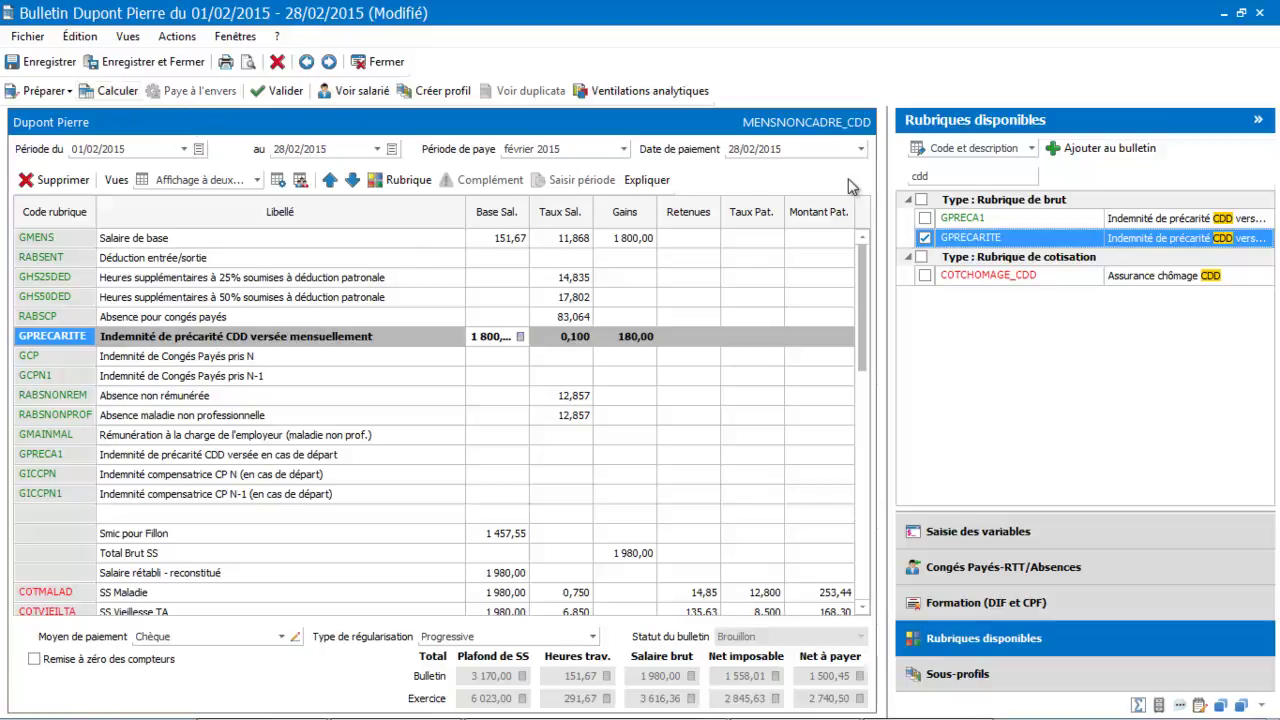
# Step: Search the available rubriques for indemnité, insert GINDCP directly below GPRECARITE and recalculate the payslip
pyautogui.click(975, 178)
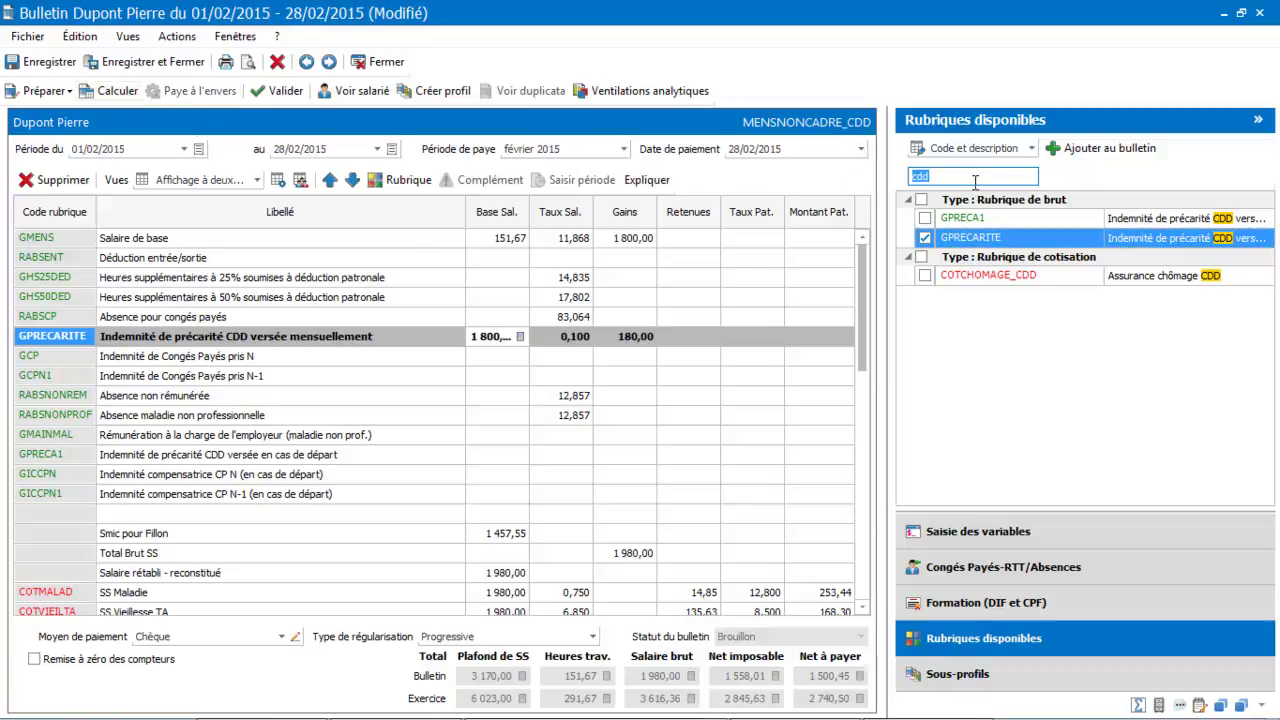
pyautogui.write('INDEMNité')
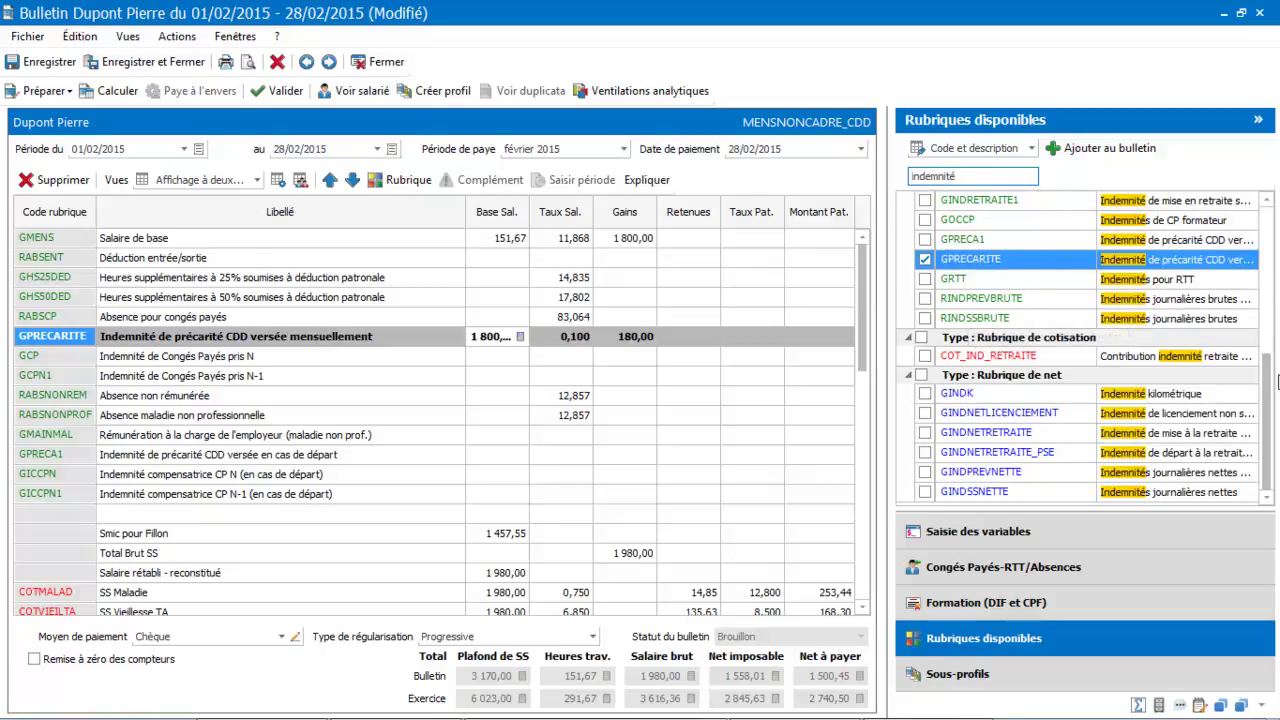
pyautogui.moveTo(1277, 381); pyautogui.dragTo(1272, 226)
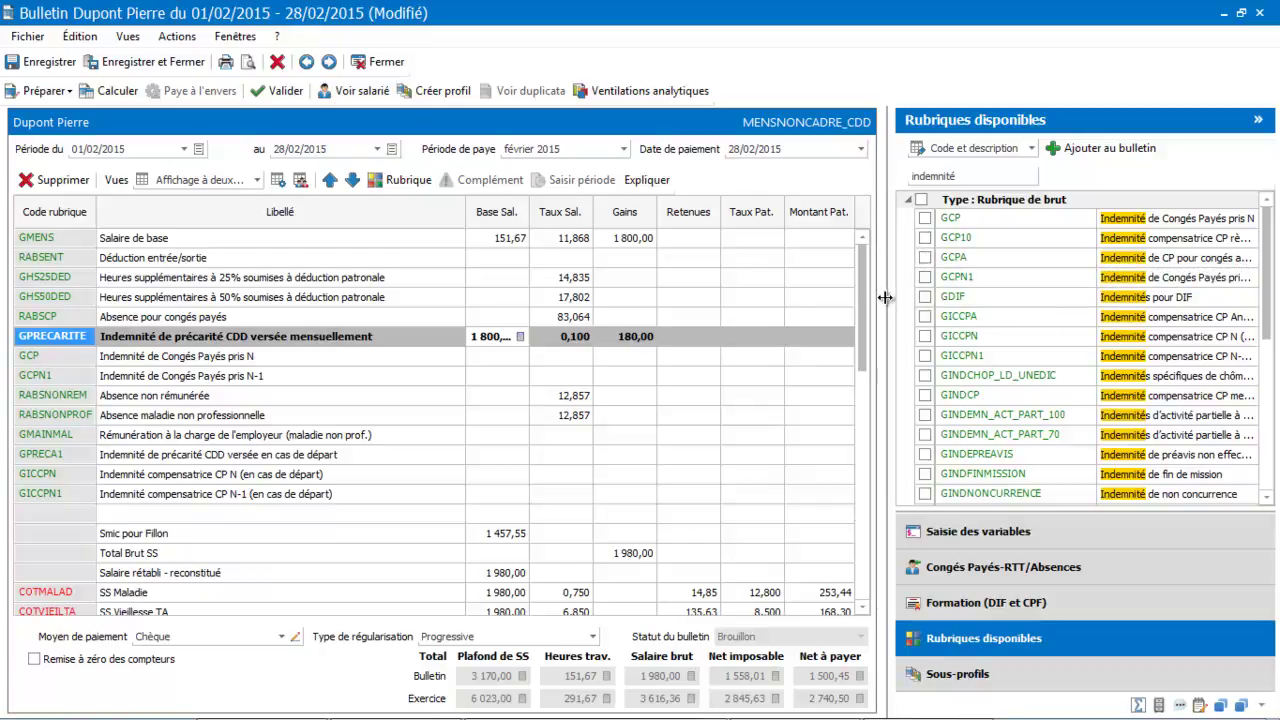
pyautogui.moveTo(886, 298); pyautogui.dragTo(728, 280)
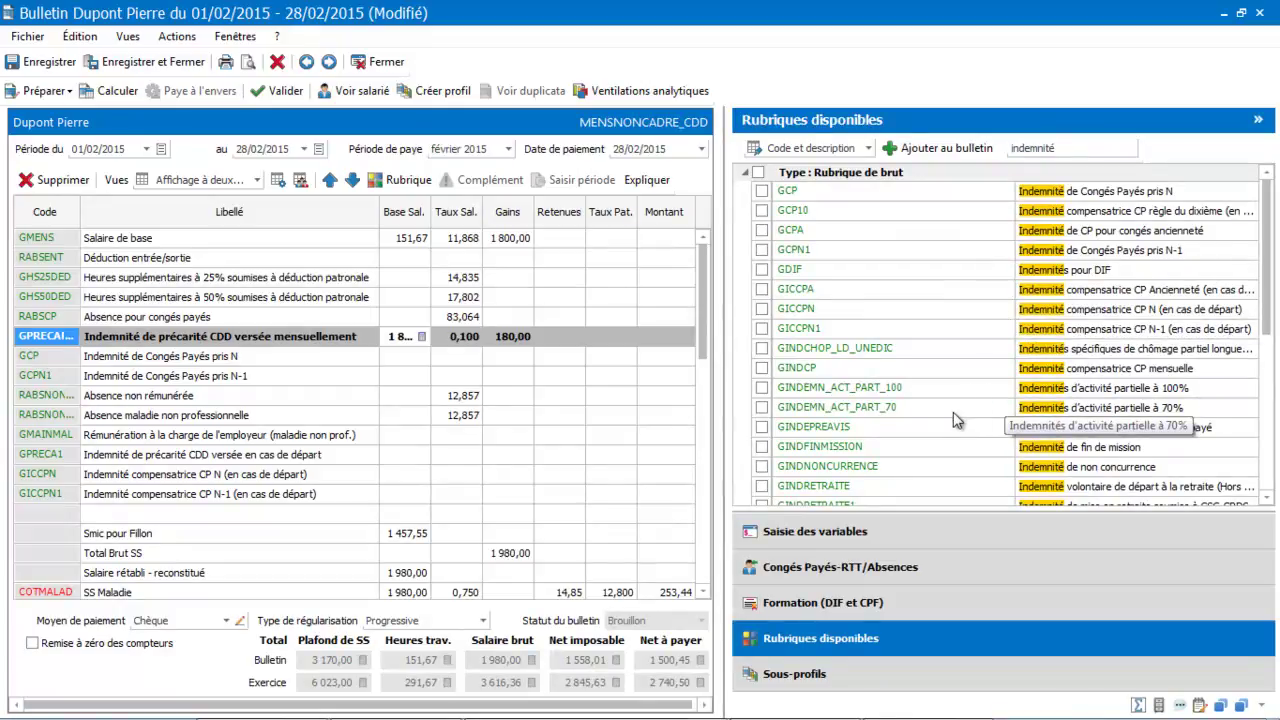
pyautogui.click(907, 370)
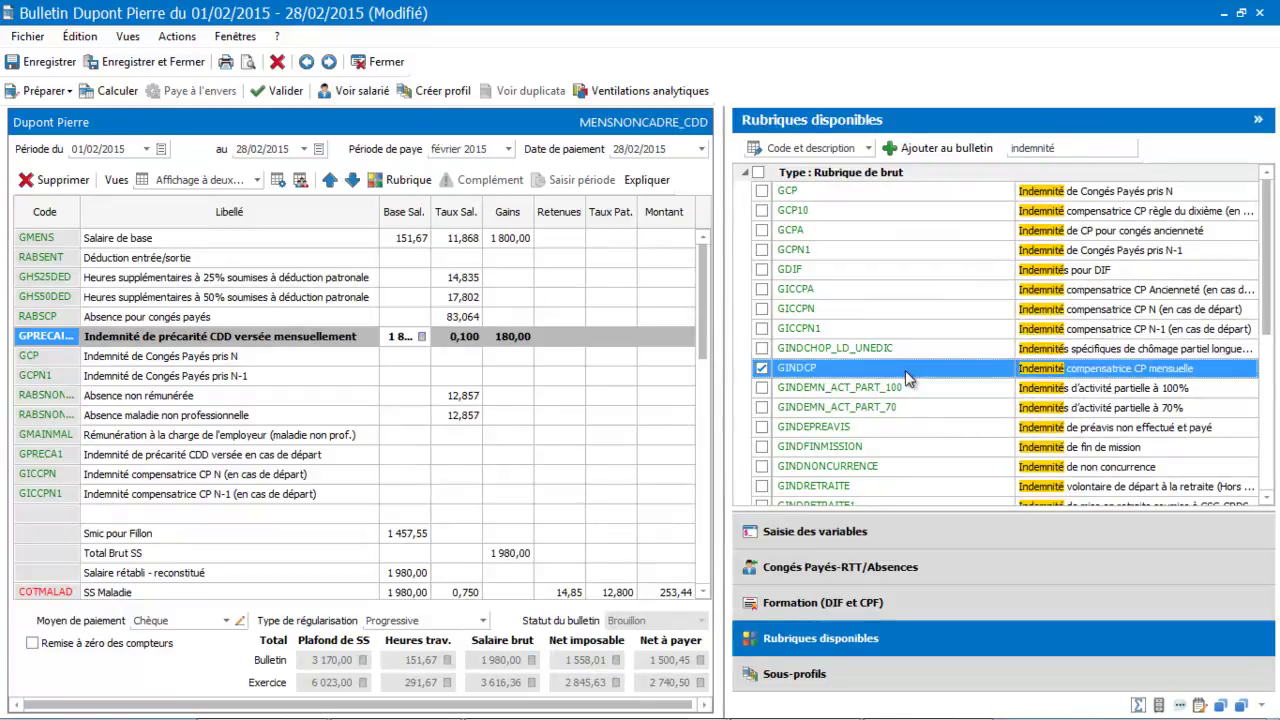
pyautogui.moveTo(905, 370); pyautogui.dragTo(226, 361)
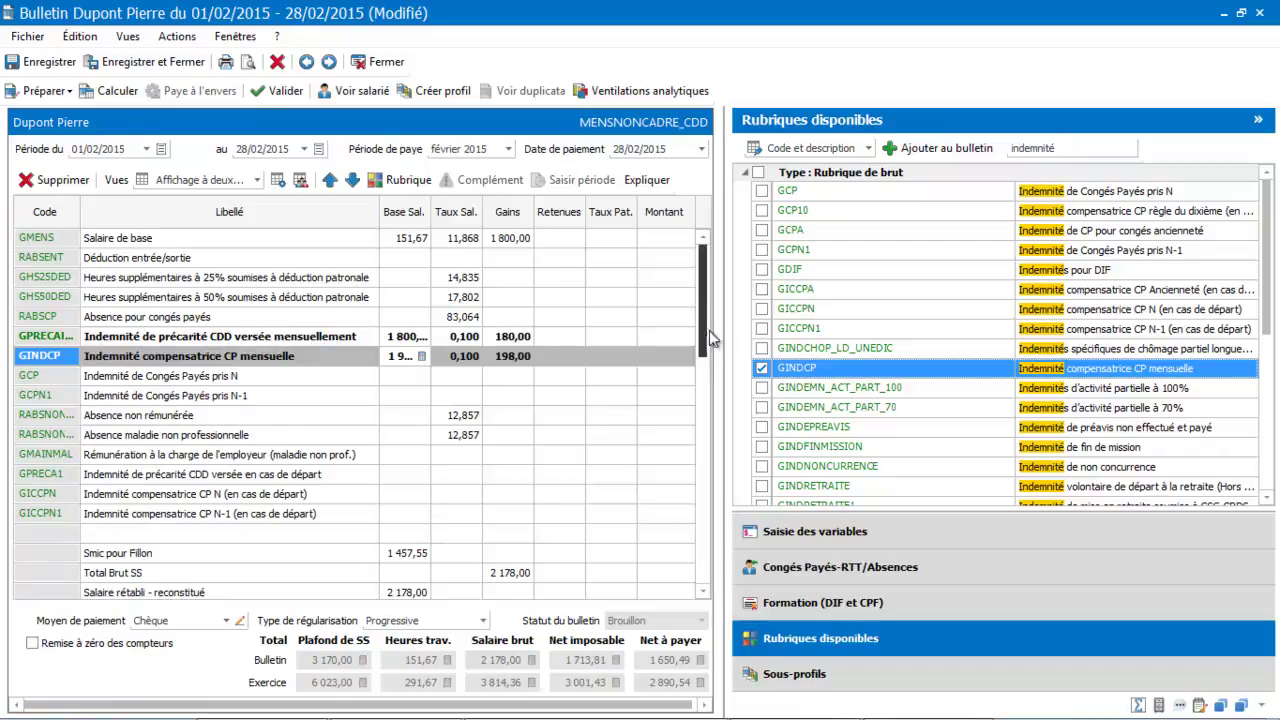
# Step: Narrow the available rubriques area to widen the payslip table, and save and close the payslip
pyautogui.moveTo(723, 330); pyautogui.dragTo(870, 332)
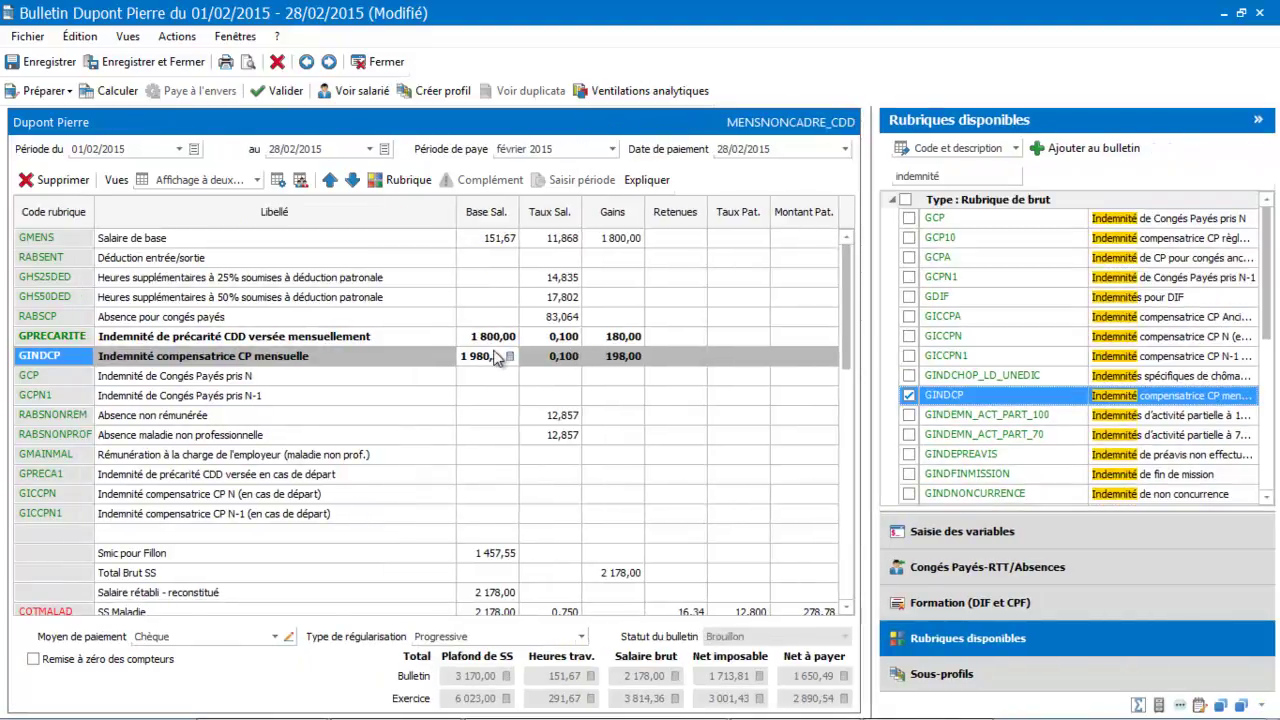
pyautogui.click(408, 396)
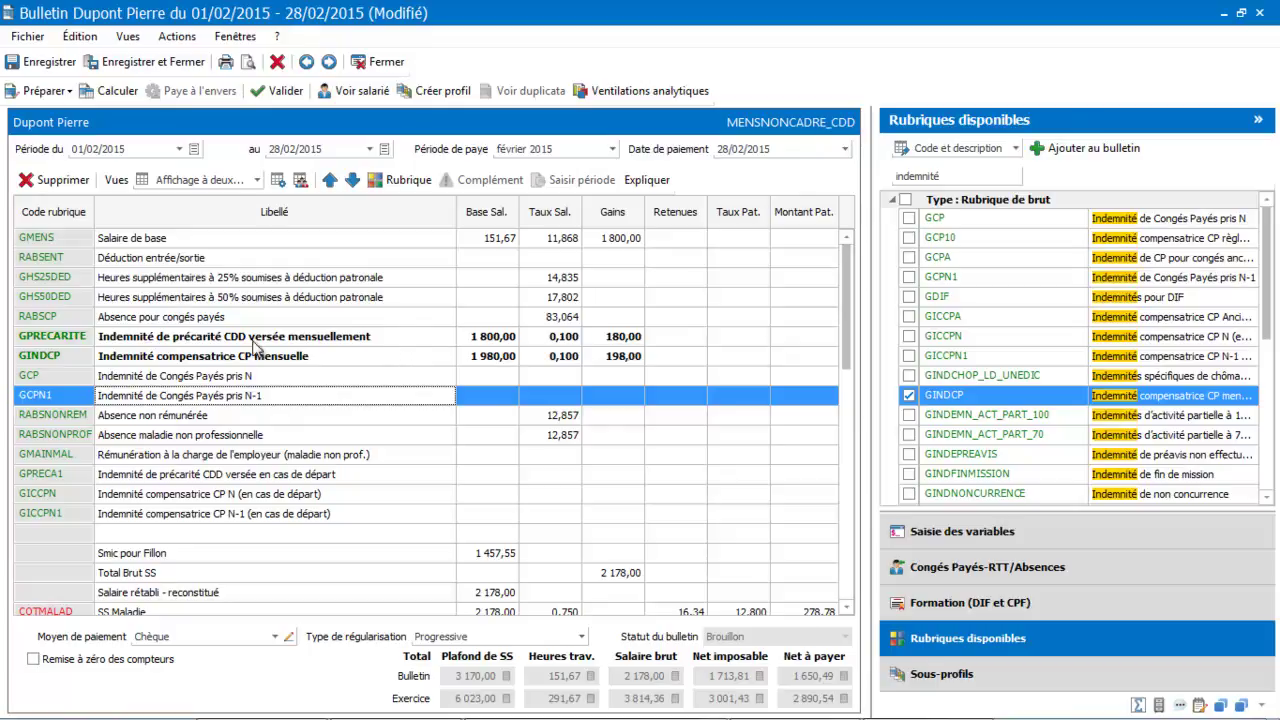
pyautogui.click(155, 60)
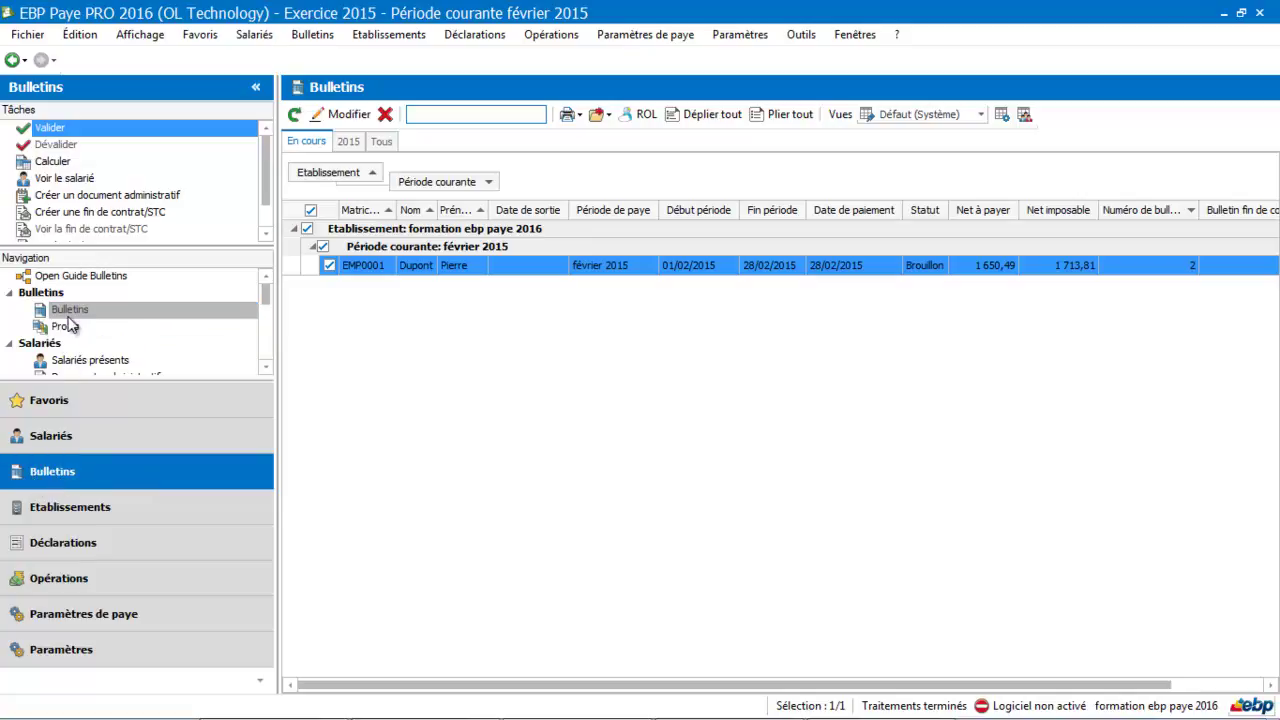
# Step: Duplicate the MENSNONCADRE_CDD profile from the list of payroll profiles
pyautogui.click(64, 326)
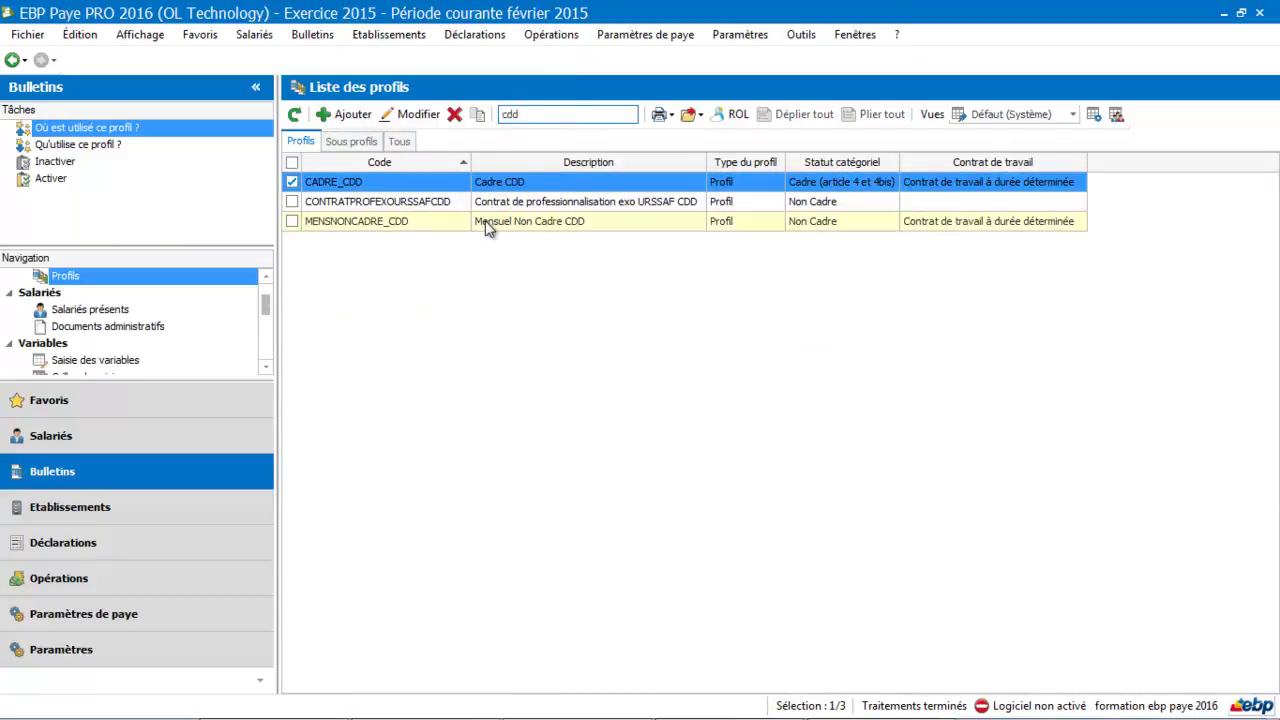
pyautogui.click(485, 222)
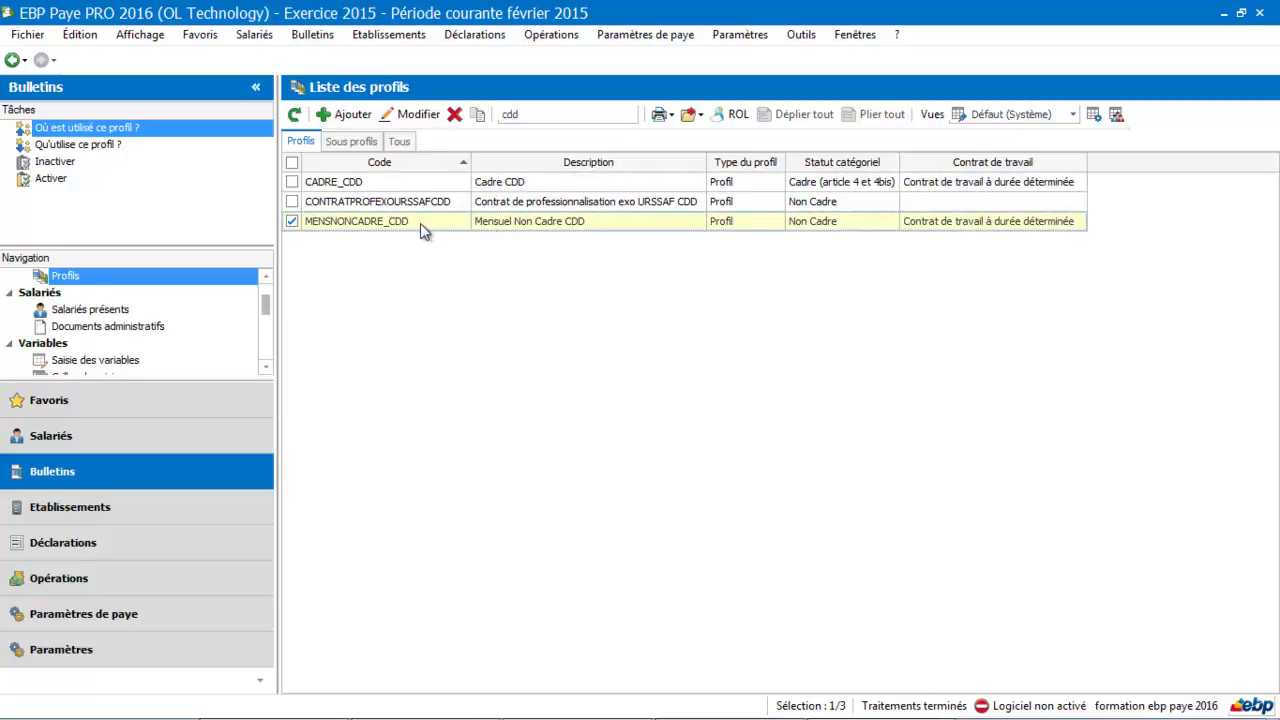
pyautogui.click(479, 116)
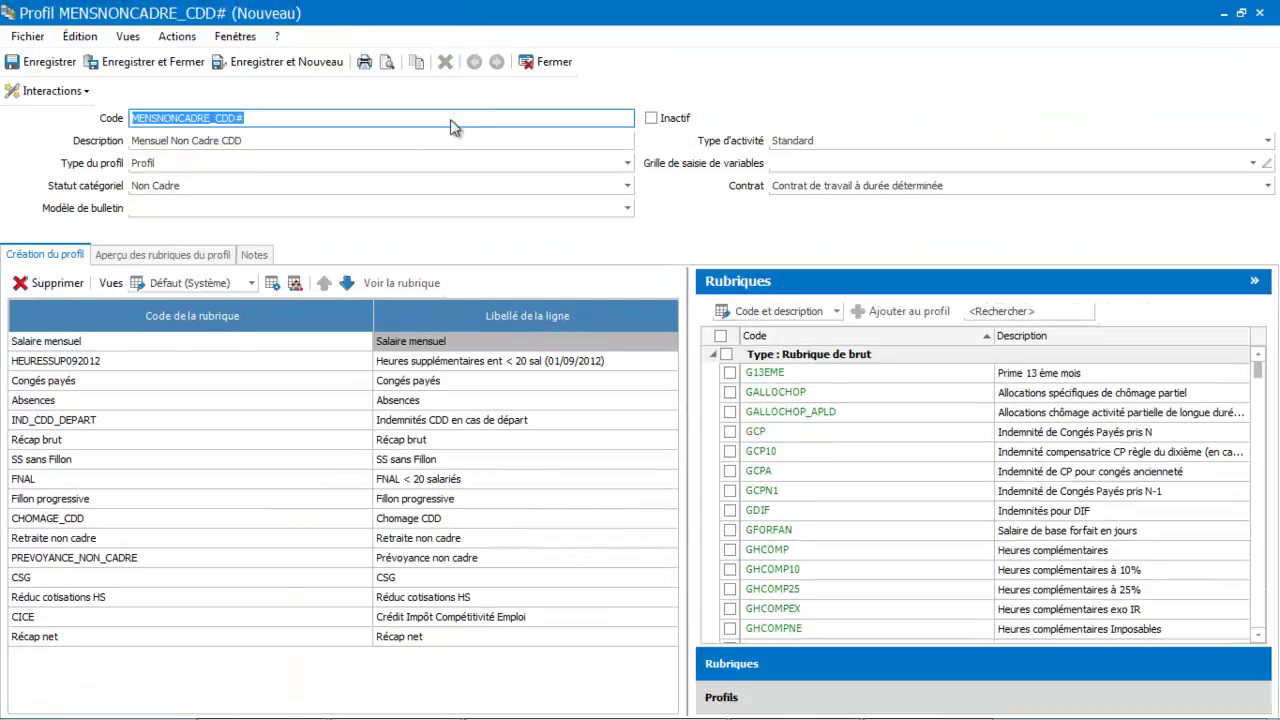
# Step: Replace the duplicated profile's description with cdd non cadre indem mens
pyautogui.click(259, 141)
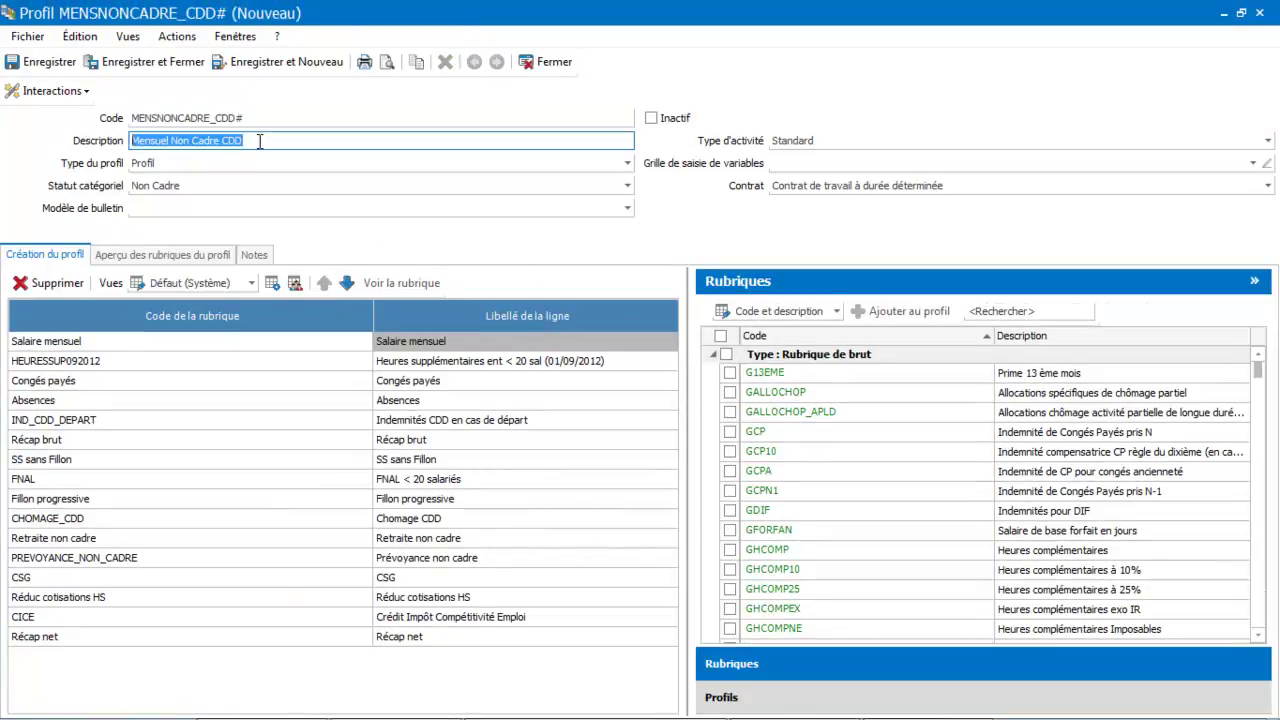
pyautogui.click(259, 141)
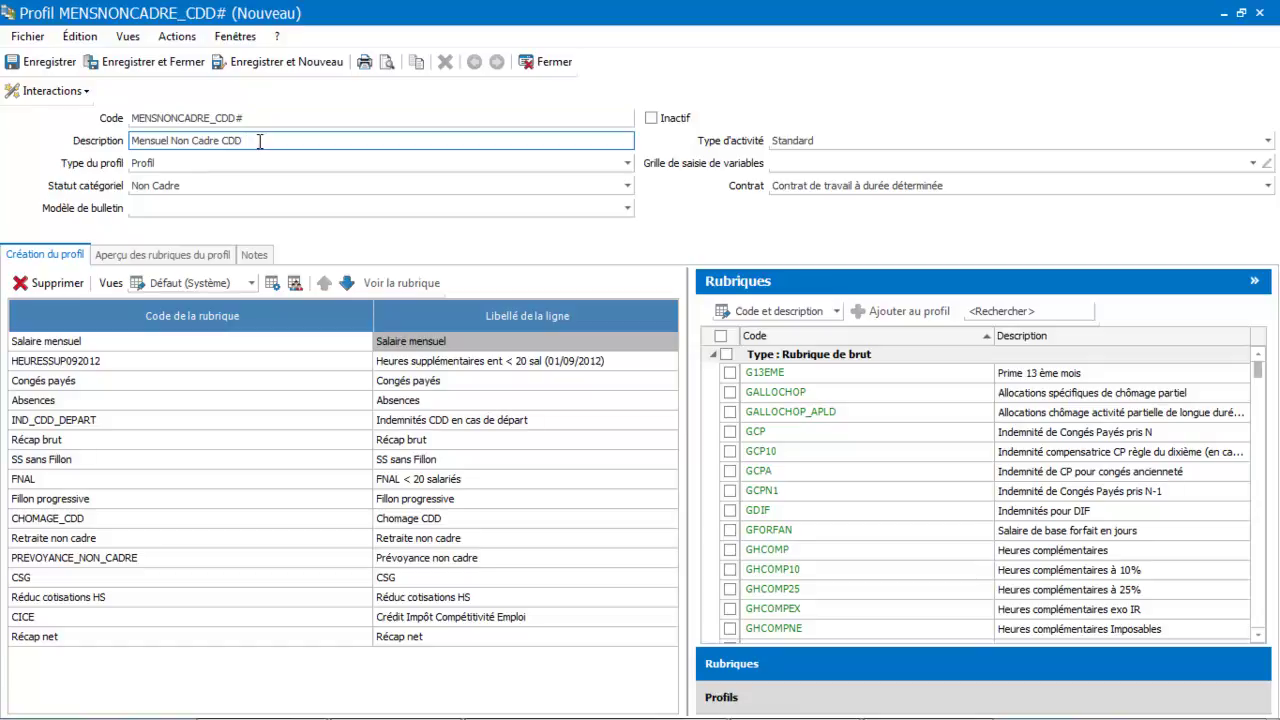
pyautogui.write('M')
pyautogui.press('BackSpace')
pyautogui.press('BackSpace')
pyautogui.press('BackSpace')
pyautogui.press('BackSpace')
pyautogui.press('BackSpace')
pyautogui.press('BackSpace')
pyautogui.press('BackSpace')
pyautogui.press('BackSpace')
pyautogui.press('BackSpace')
pyautogui.press('BackSpace')
pyautogui.press('BackSpace')
pyautogui.press('BackSpace')
pyautogui.press('BackSpace')
pyautogui.press('BackSpace')
pyautogui.press('BackSpace')
pyautogui.press('BackSpace')
pyautogui.press('BackSpace')
pyautogui.press('BackSpace')
pyautogui.press('BackSpace')
pyautogui.press('BackSpace')
pyautogui.write('cdd non cadre indem mens')
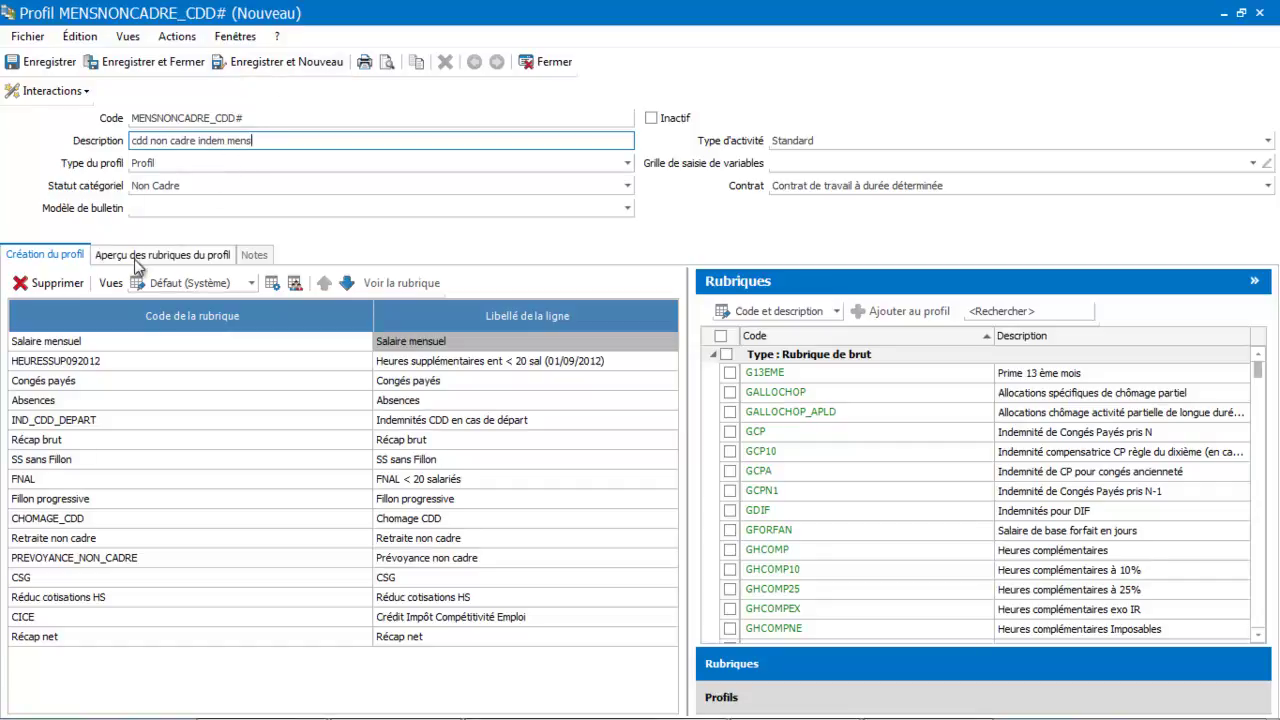
# Step: Remove IND_CDD_DEPART from the profile, and search the rubriques for preca to insert GPRECARITE below Congés payés
pyautogui.click(62, 422)
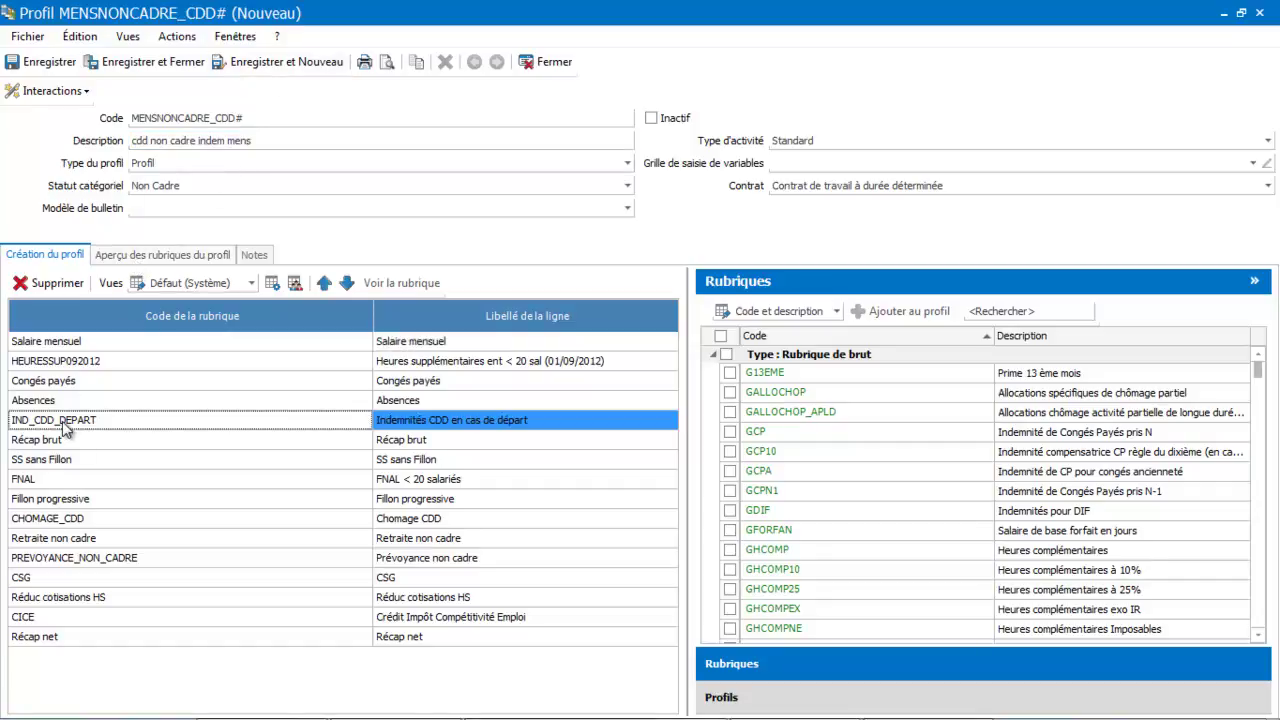
pyautogui.click(55, 286)
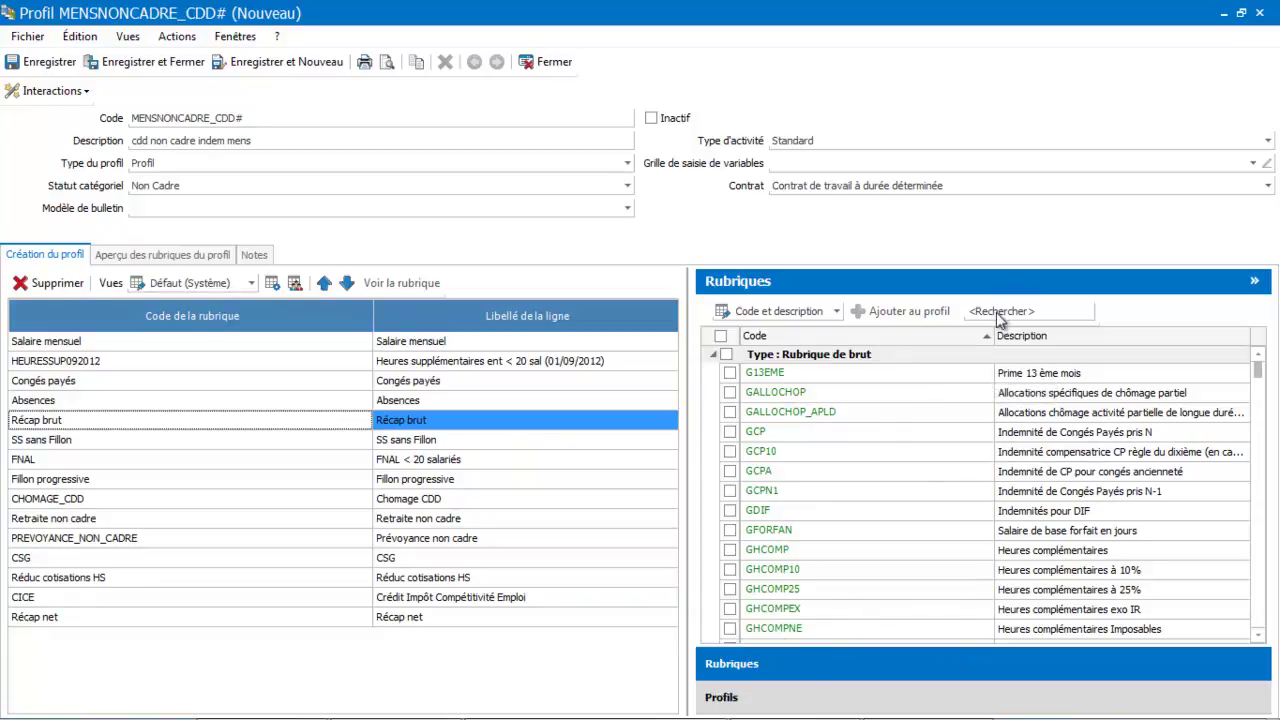
pyautogui.click(999, 312)
pyautogui.write('preca')
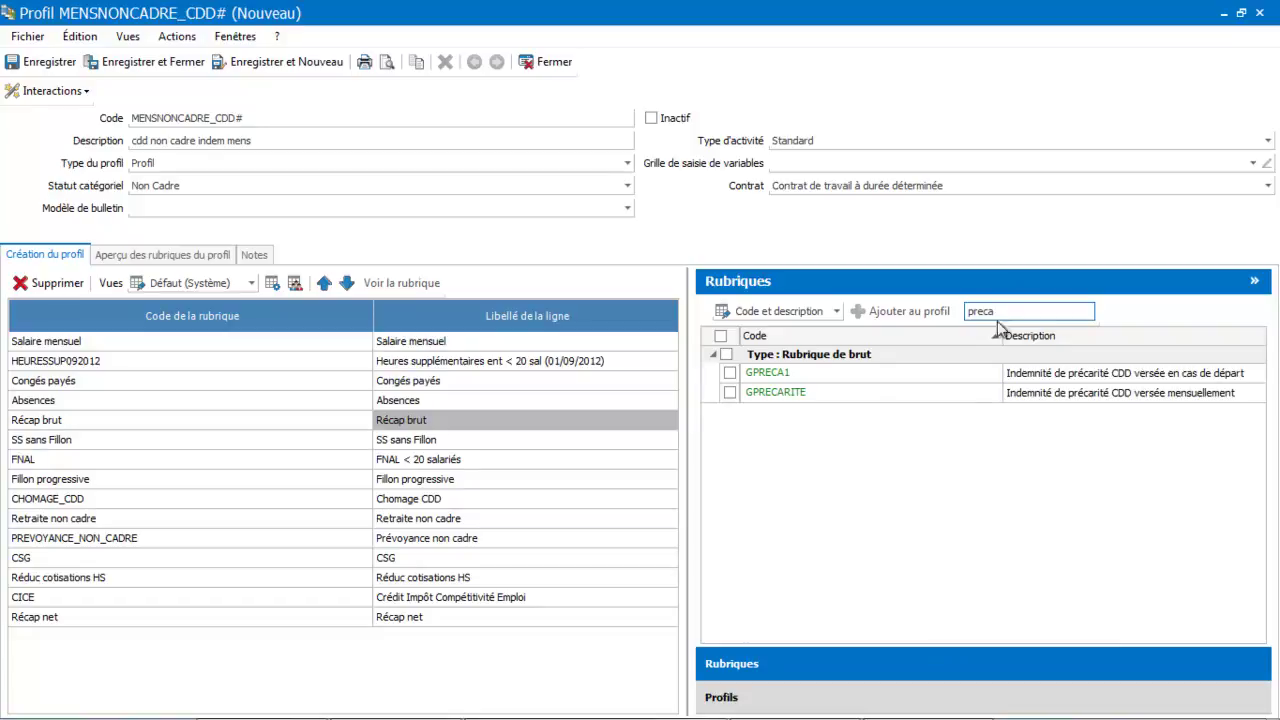
pyautogui.moveTo(930, 392)
pyautogui.mouseDown()
pyautogui.moveTo(471, 374)
pyautogui.moveTo(218, 412)
pyautogui.moveTo(215, 402)
pyautogui.mouseUp()
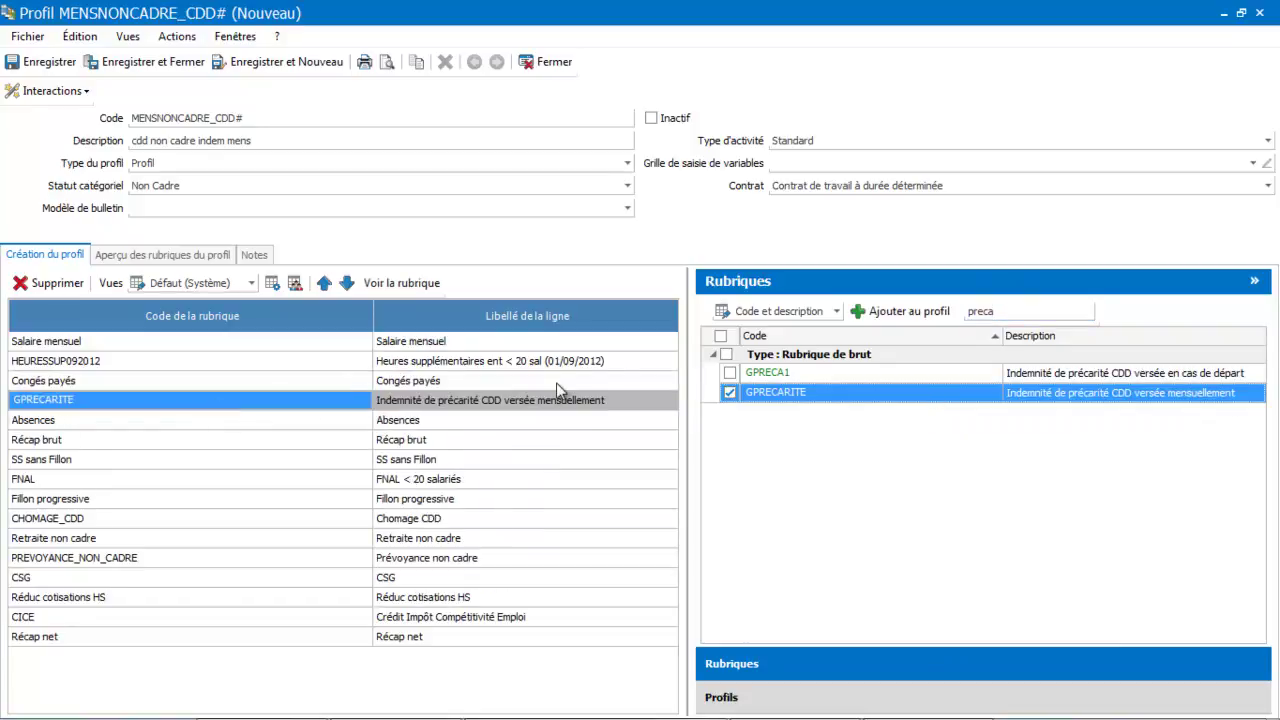
# Step: Search the rubriques for indemni, insert GINDCP directly below GPRECARITE, and save and close the profile
pyautogui.click(1034, 311)
pyautogui.doubleClick(1034, 311)
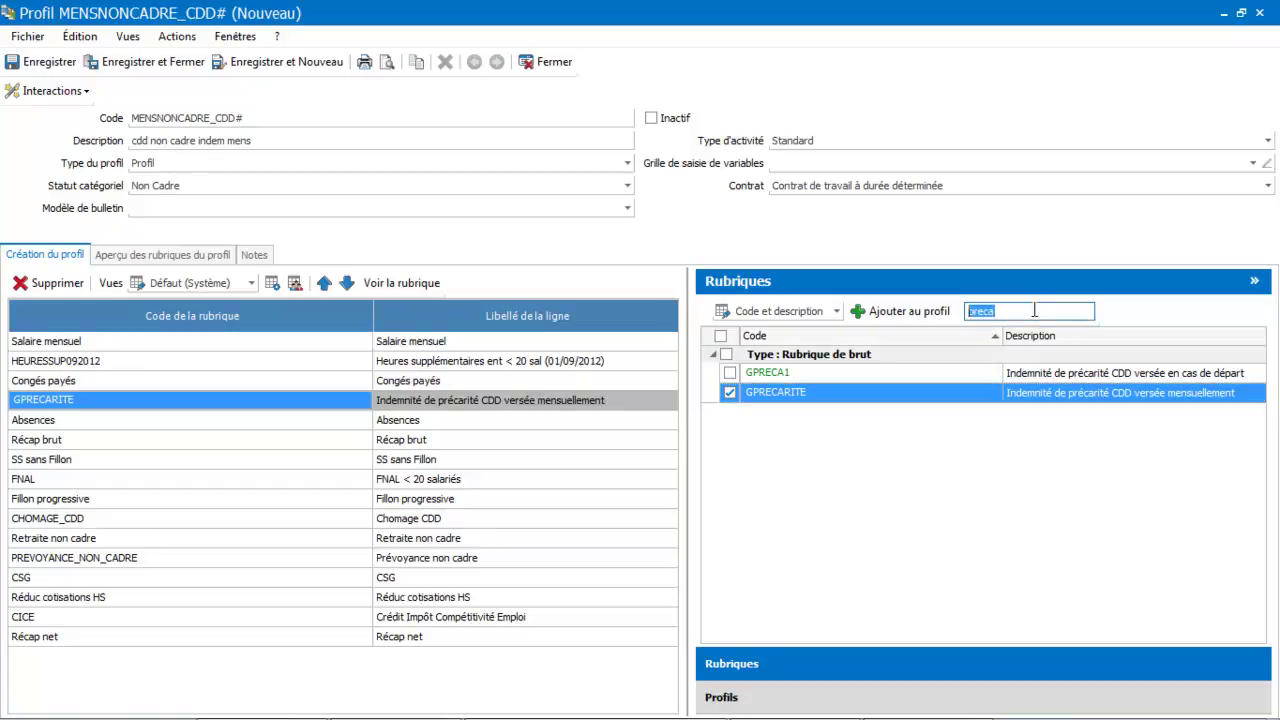
pyautogui.press('BackSpace')
pyautogui.write('indemnite')
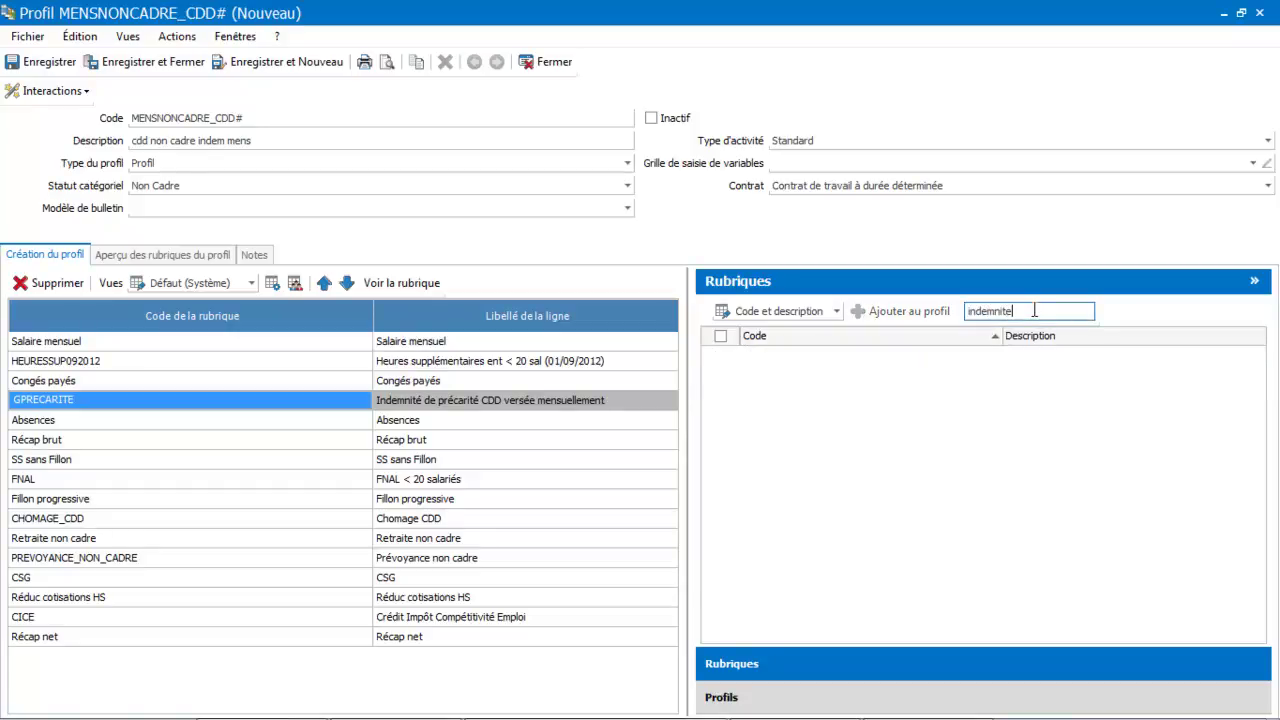
pyautogui.press('BackSpace')
pyautogui.press('BackSpace')
pyautogui.click(895, 550)
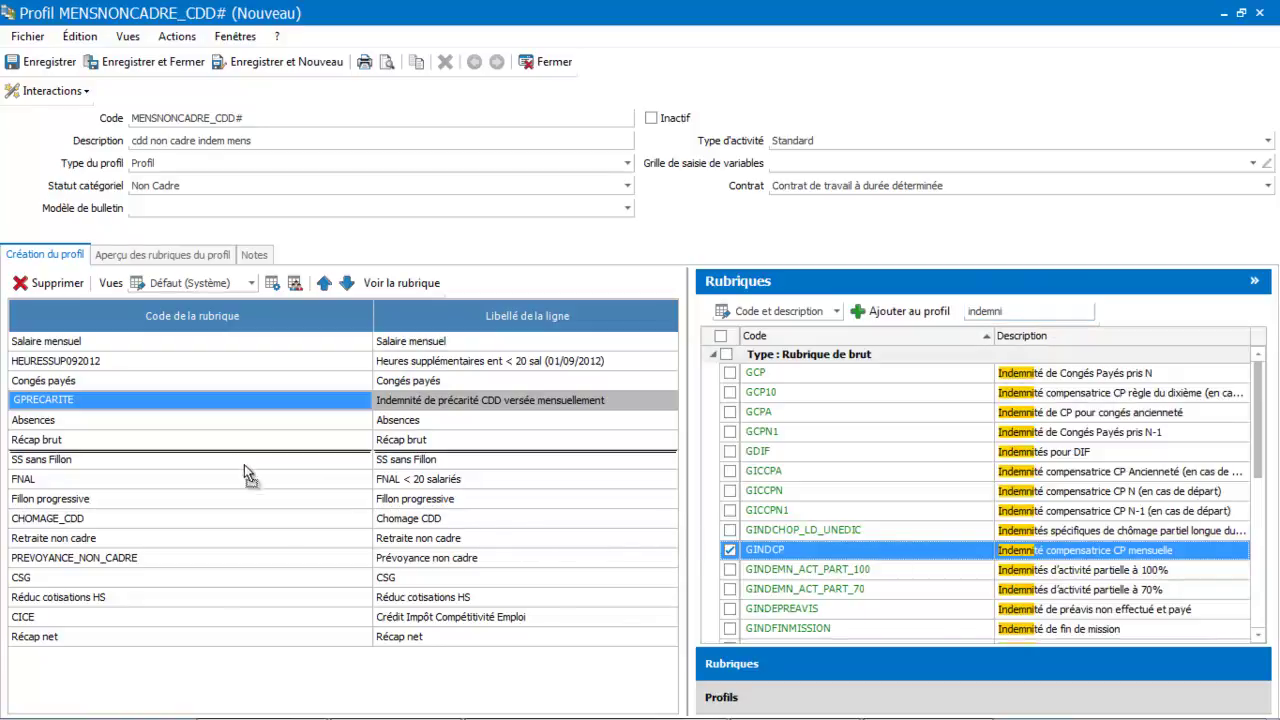
pyautogui.moveTo(203, 424)
pyautogui.mouseDown()
pyautogui.moveTo(183, 410)
pyautogui.moveTo(183, 423)
pyautogui.mouseUp()
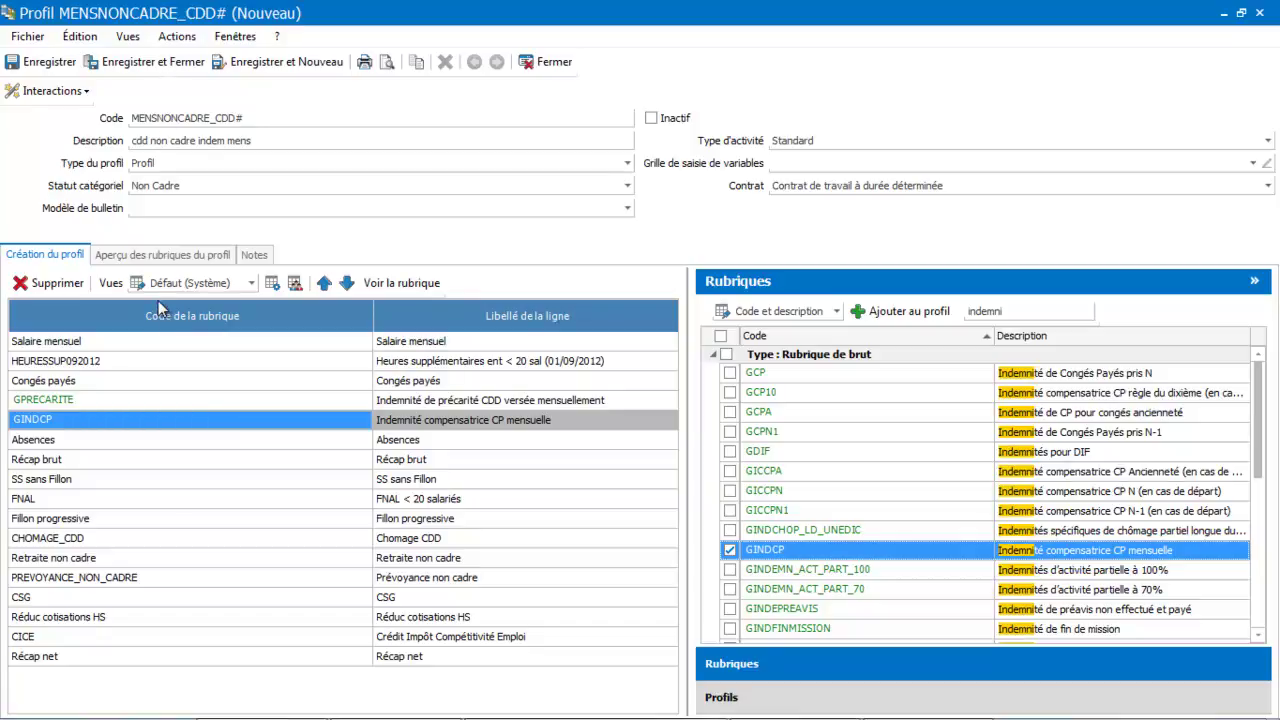
pyautogui.click(160, 62)
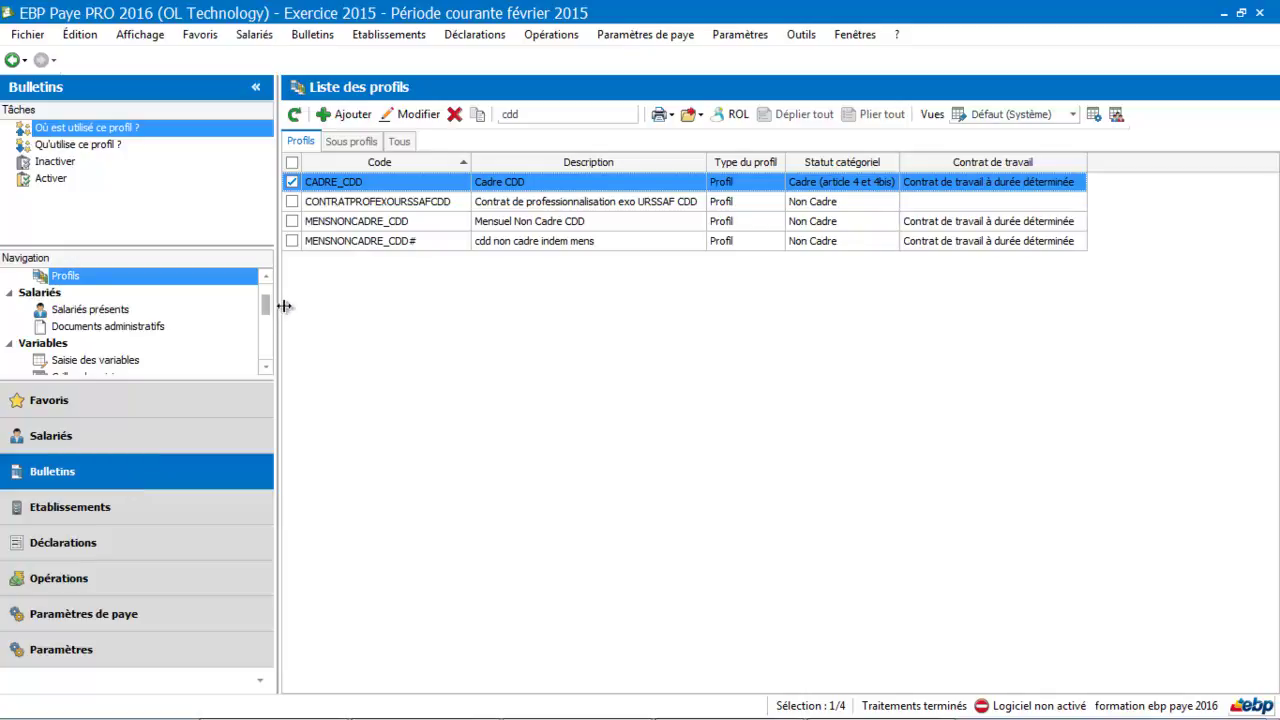
# Step: Open the employee record from the February 2015 payslip, assign the profile cdd non cadre indem mens, and save and close the record
pyautogui.moveTo(265, 302); pyautogui.dragTo(265, 282)
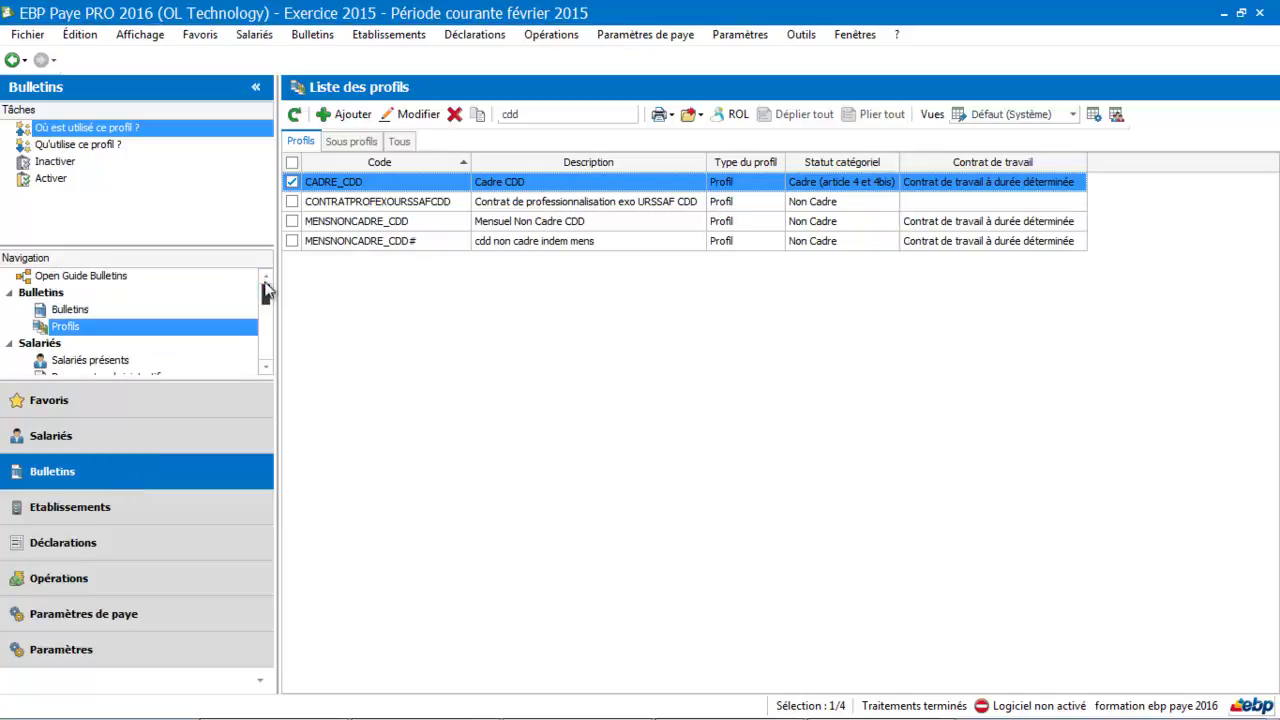
pyautogui.click(158, 313)
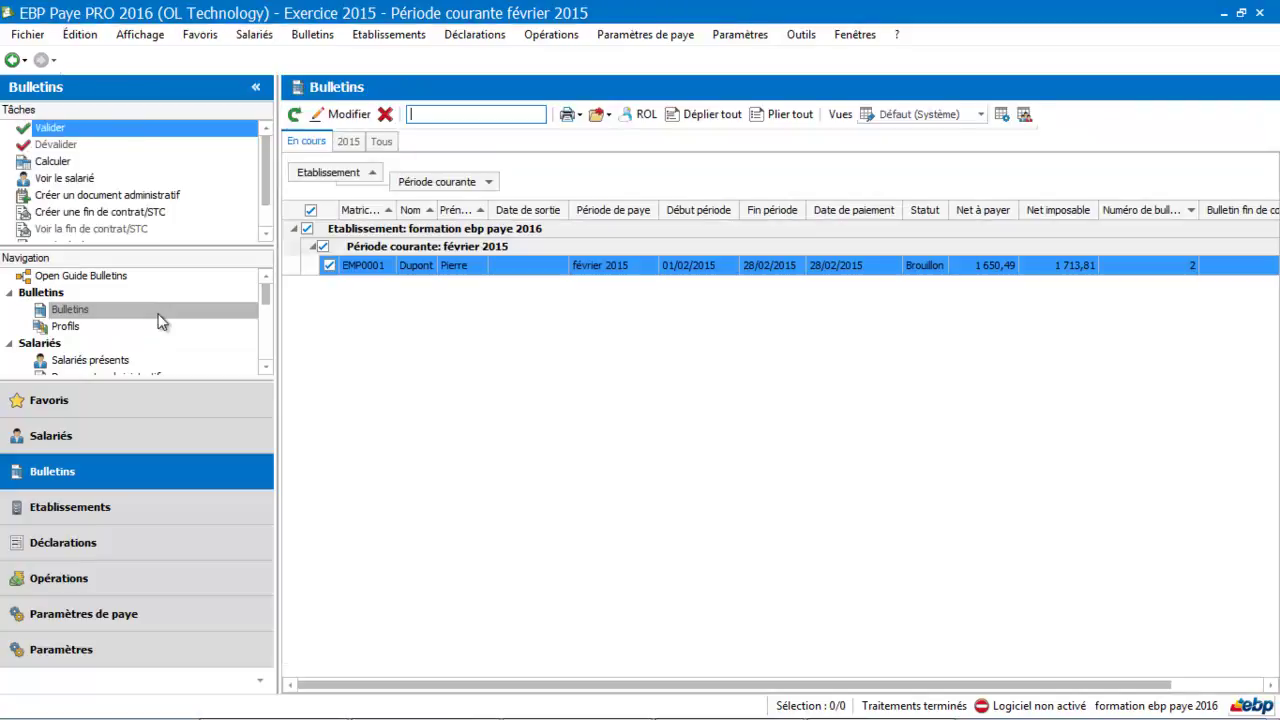
pyautogui.doubleClick(433, 266)
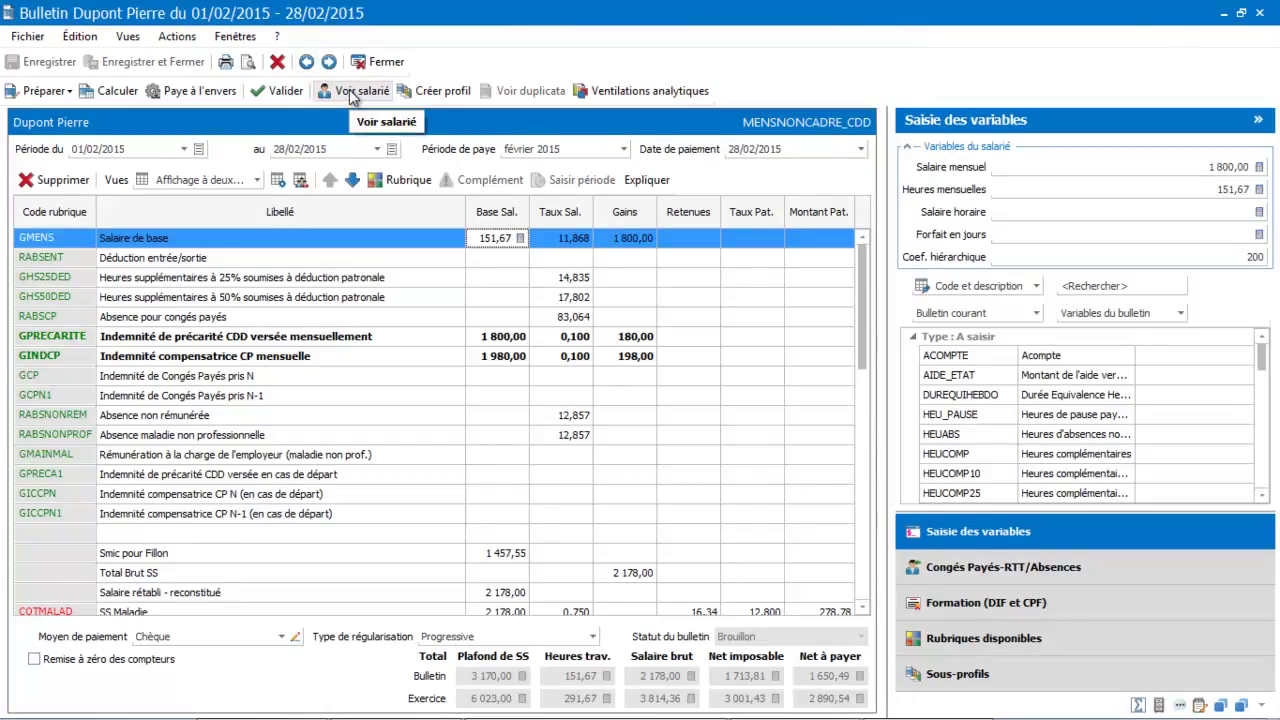
pyautogui.click(348, 91)
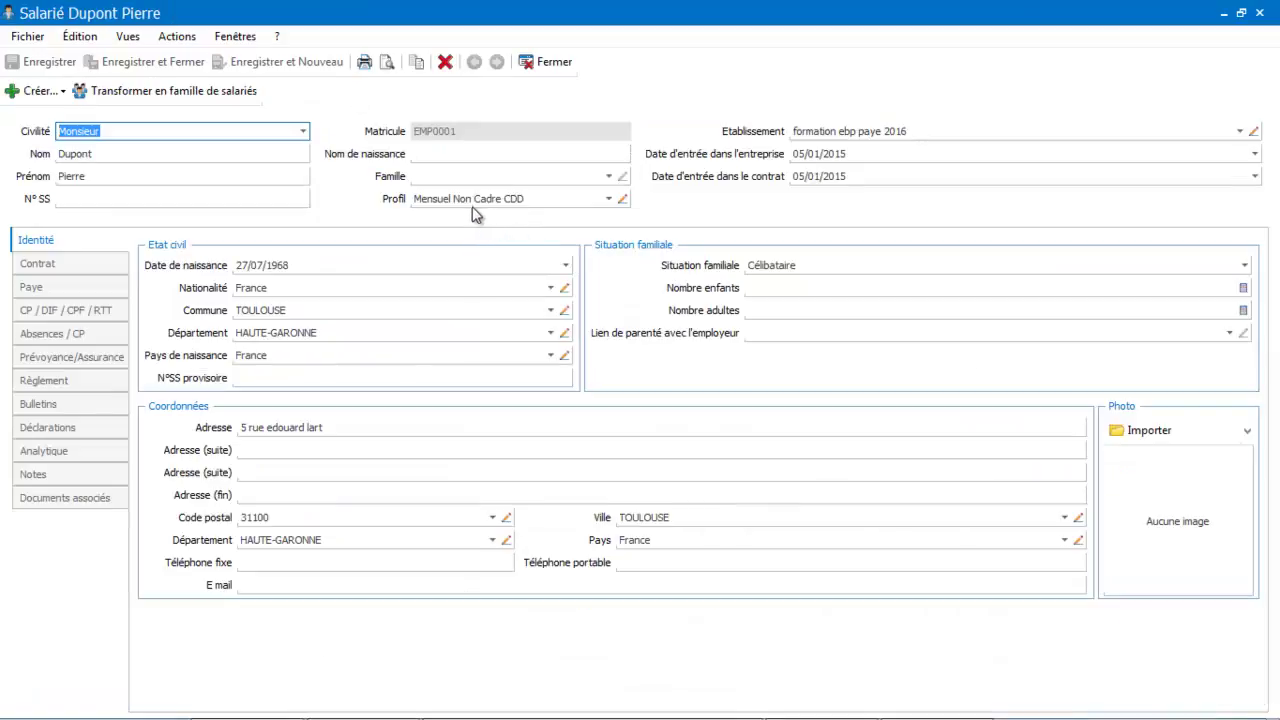
pyautogui.click(609, 199)
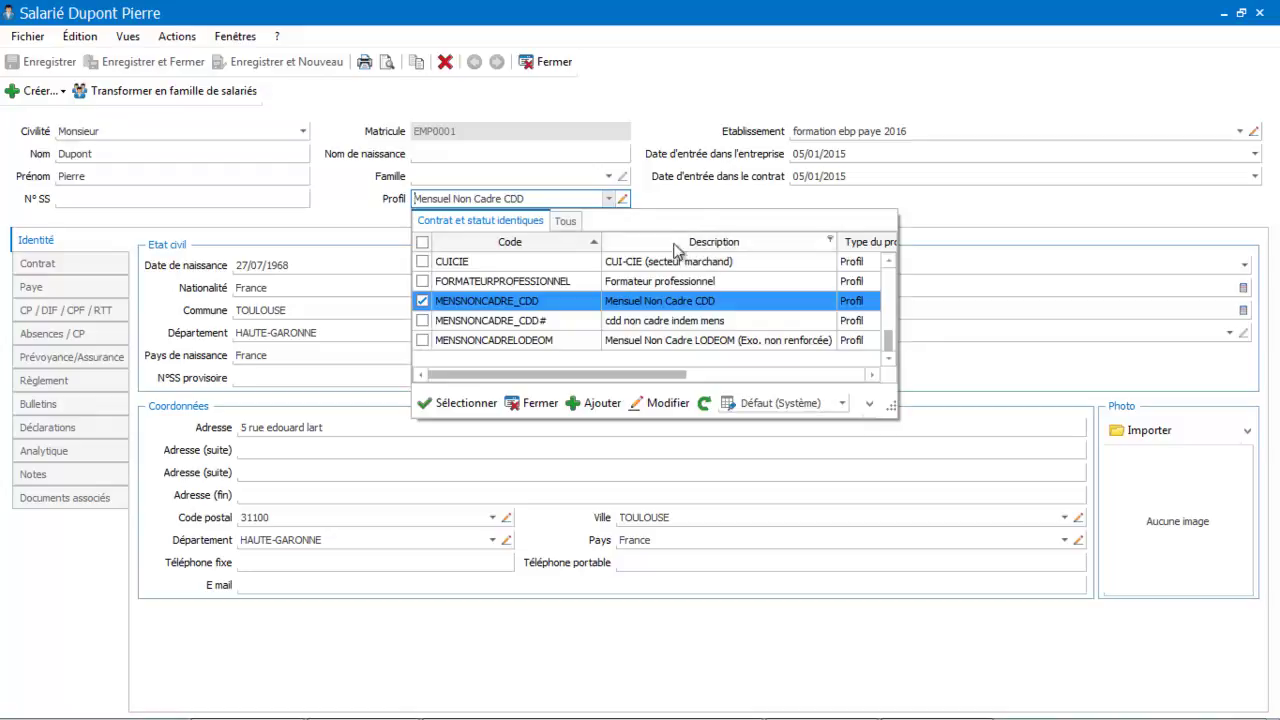
pyautogui.click(553, 321)
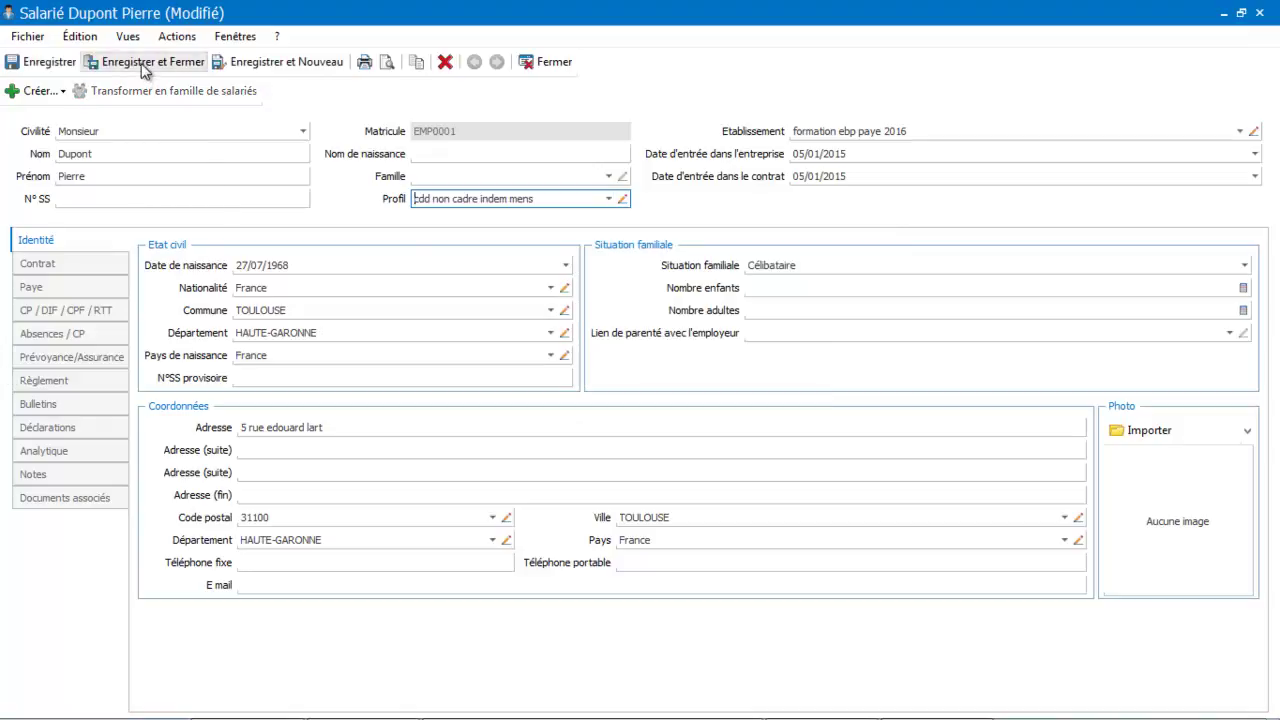
pyautogui.click(141, 63)
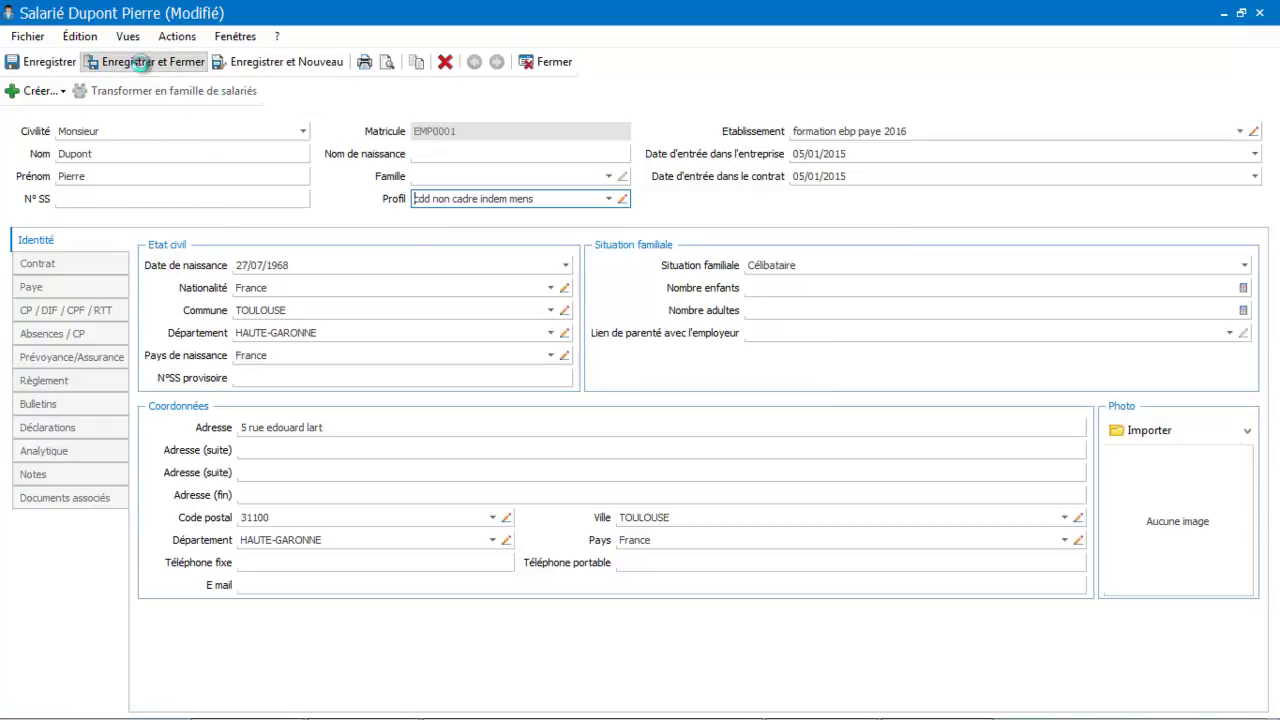
# Step: Prepare the February 2015 payslip again with the employee's new profile and review its contribution lines
pyautogui.click(45, 91)
pyautogui.click(66, 117)
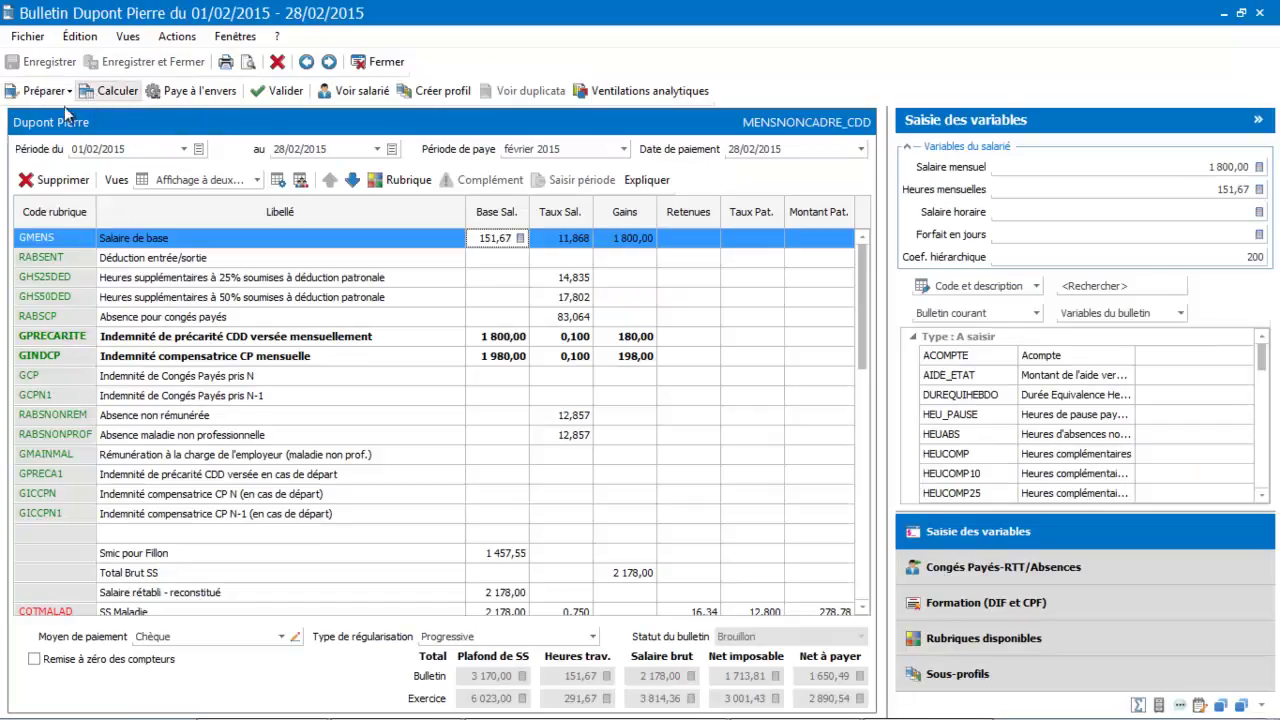
pyautogui.click(45, 91)
pyautogui.click(45, 118)
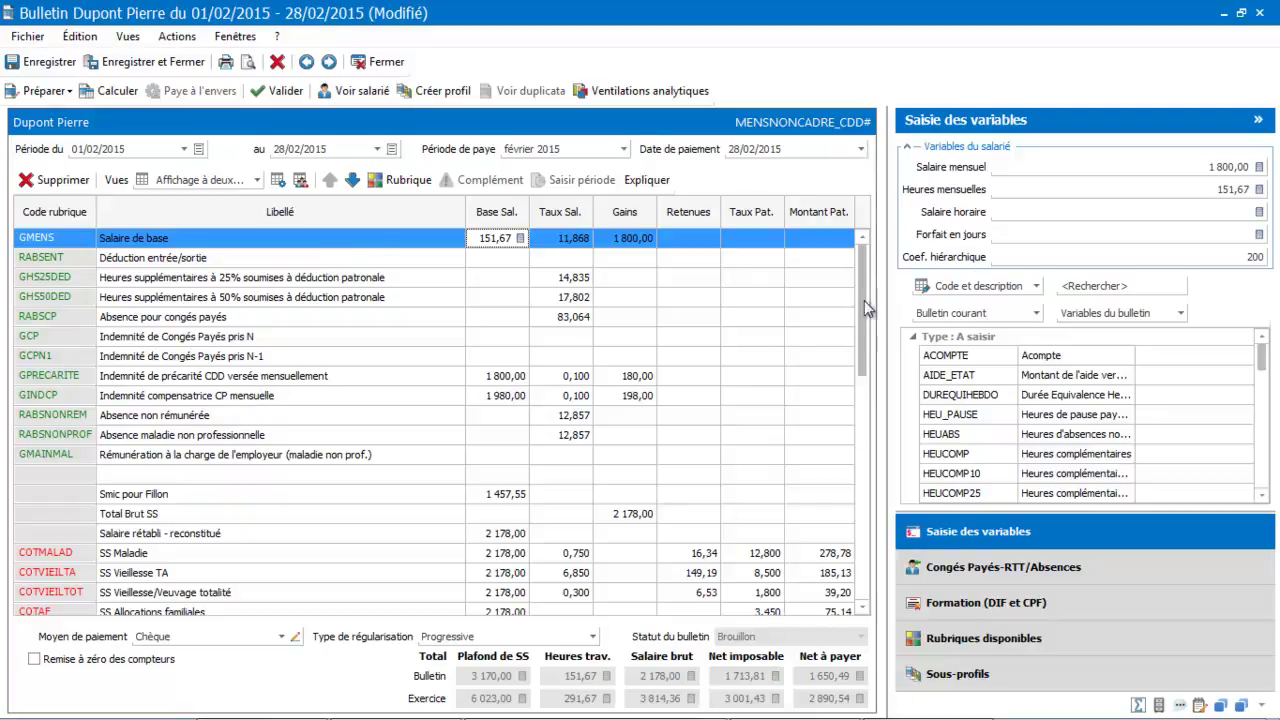
pyautogui.moveTo(859, 288); pyautogui.dragTo(868, 390)
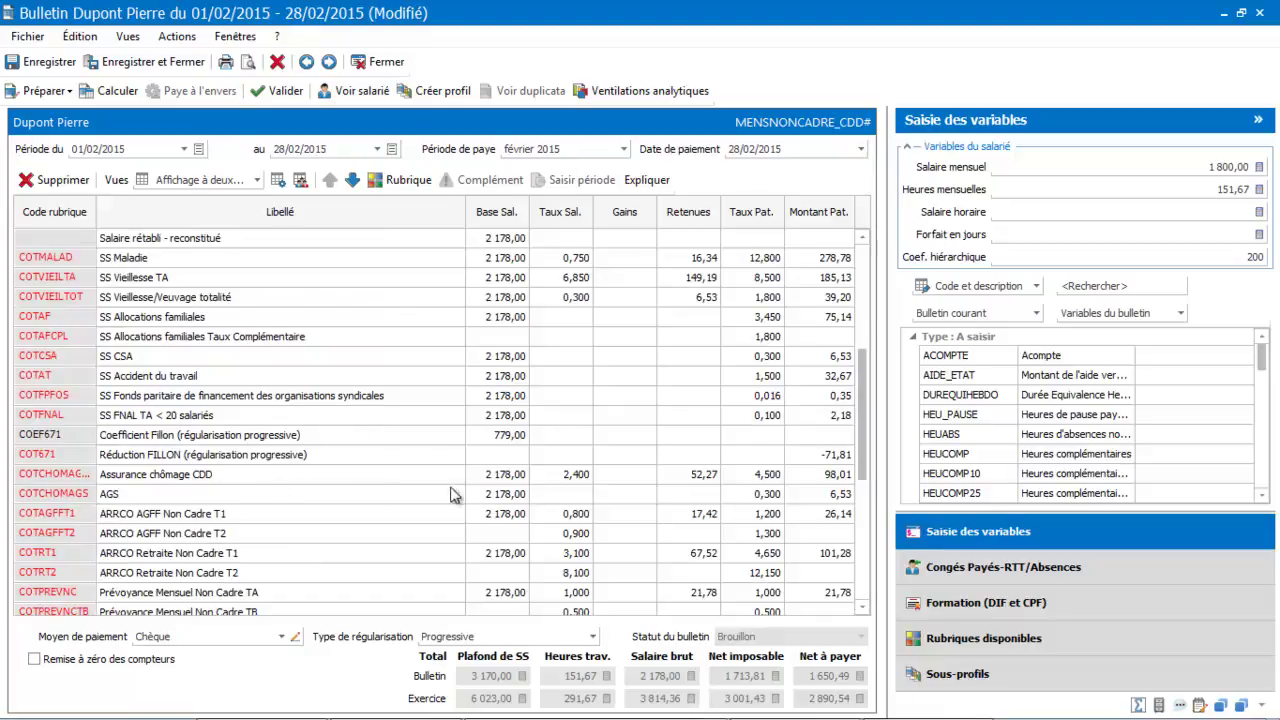
# Step: Set the CDD reason in the employee's contract details to Accroissement temporaire d'activité, save and close the record, and recalculate the payslip
pyautogui.click(345, 93)
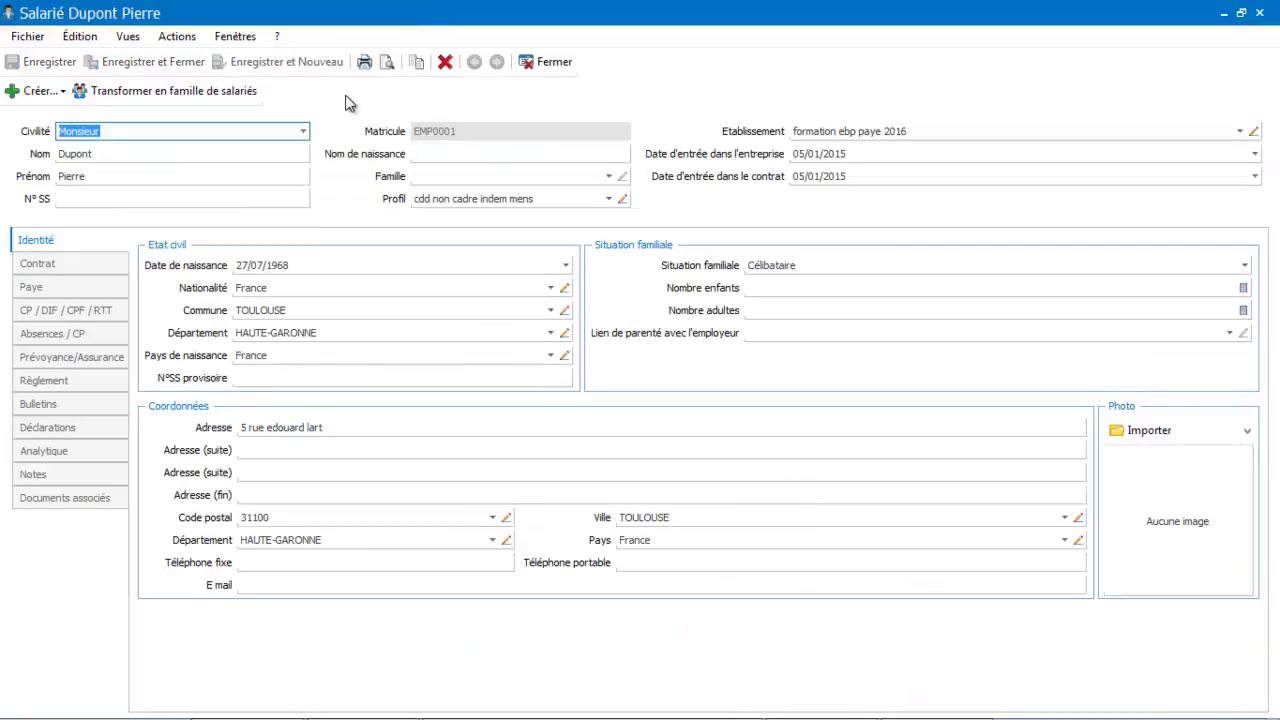
pyautogui.click(45, 270)
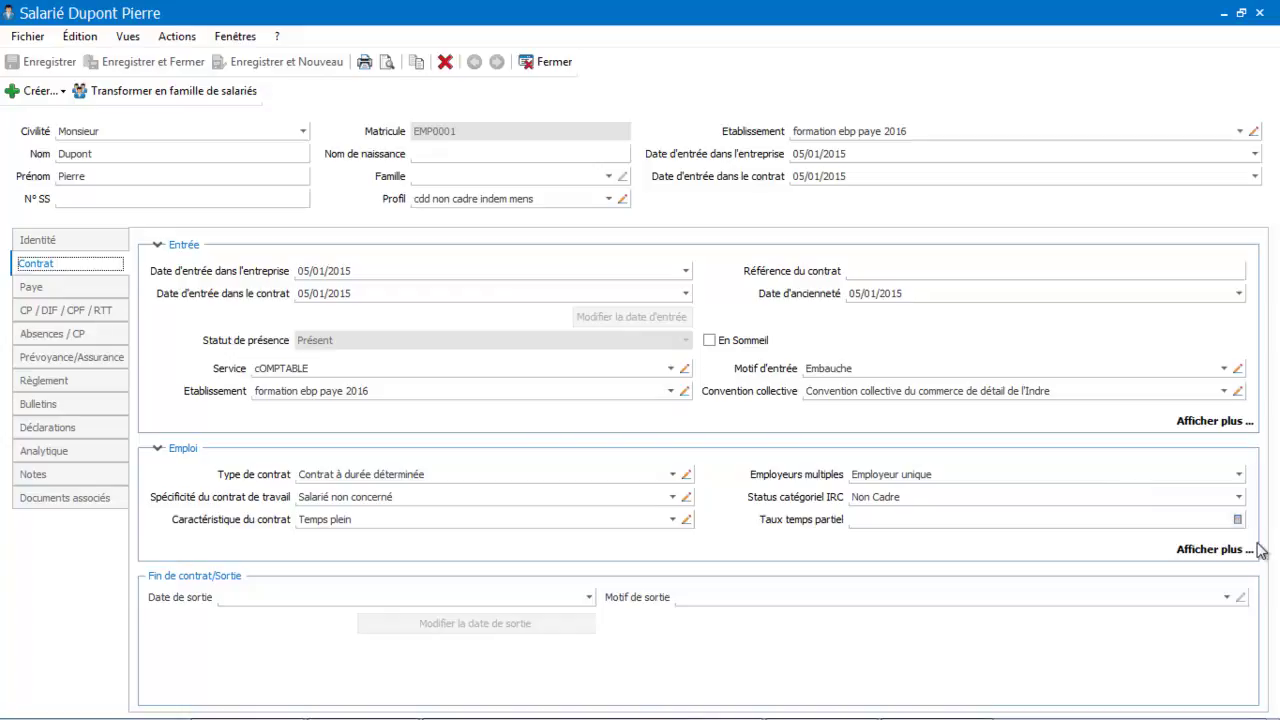
pyautogui.click(1222, 552)
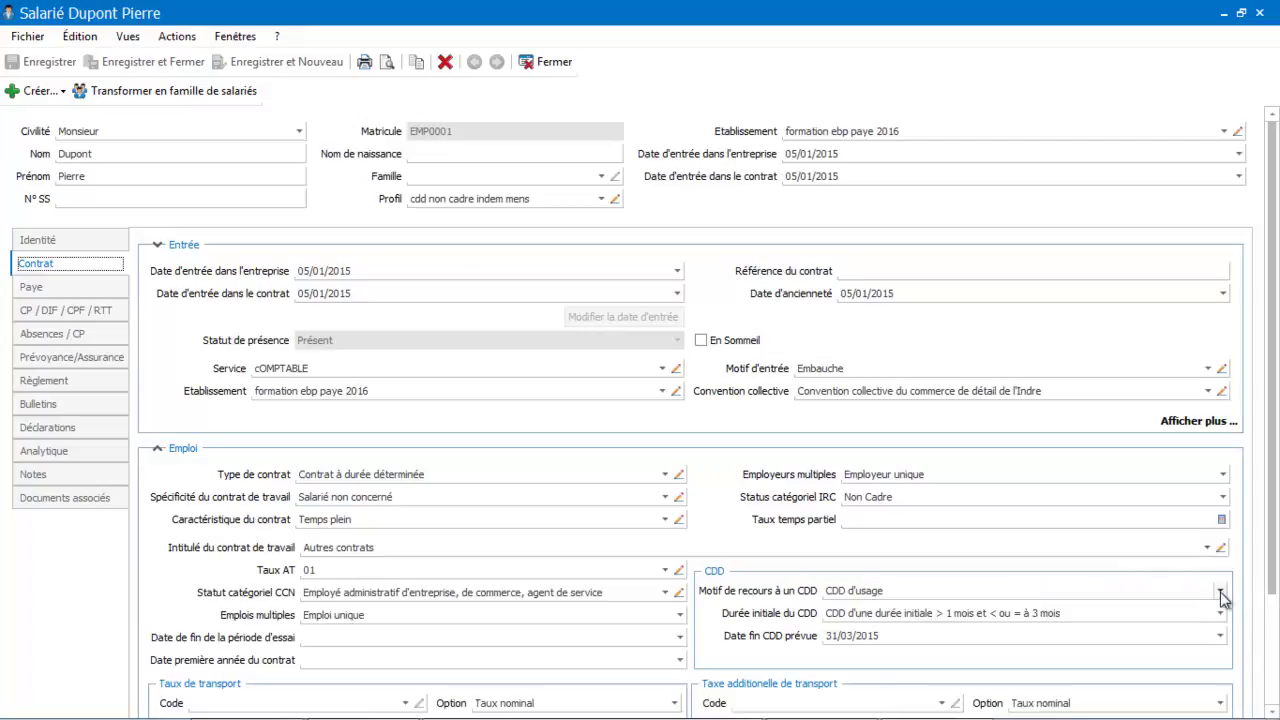
pyautogui.click(1220, 591)
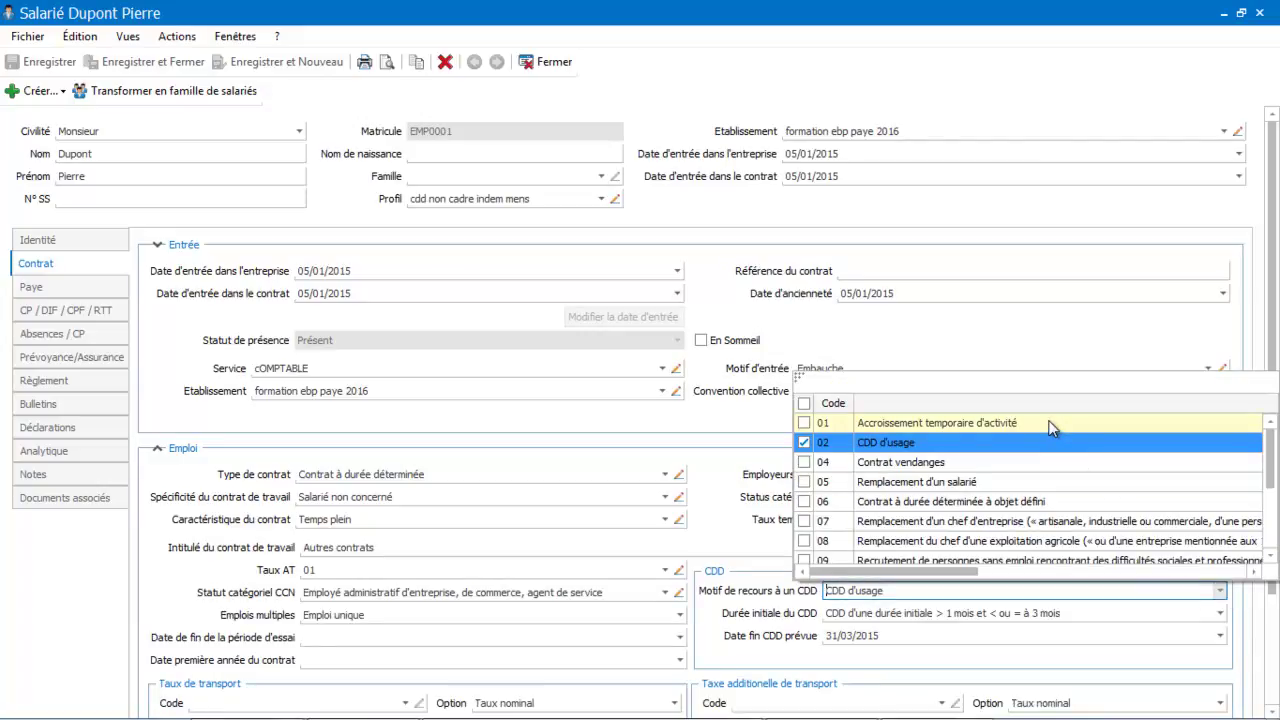
pyautogui.click(1049, 349)
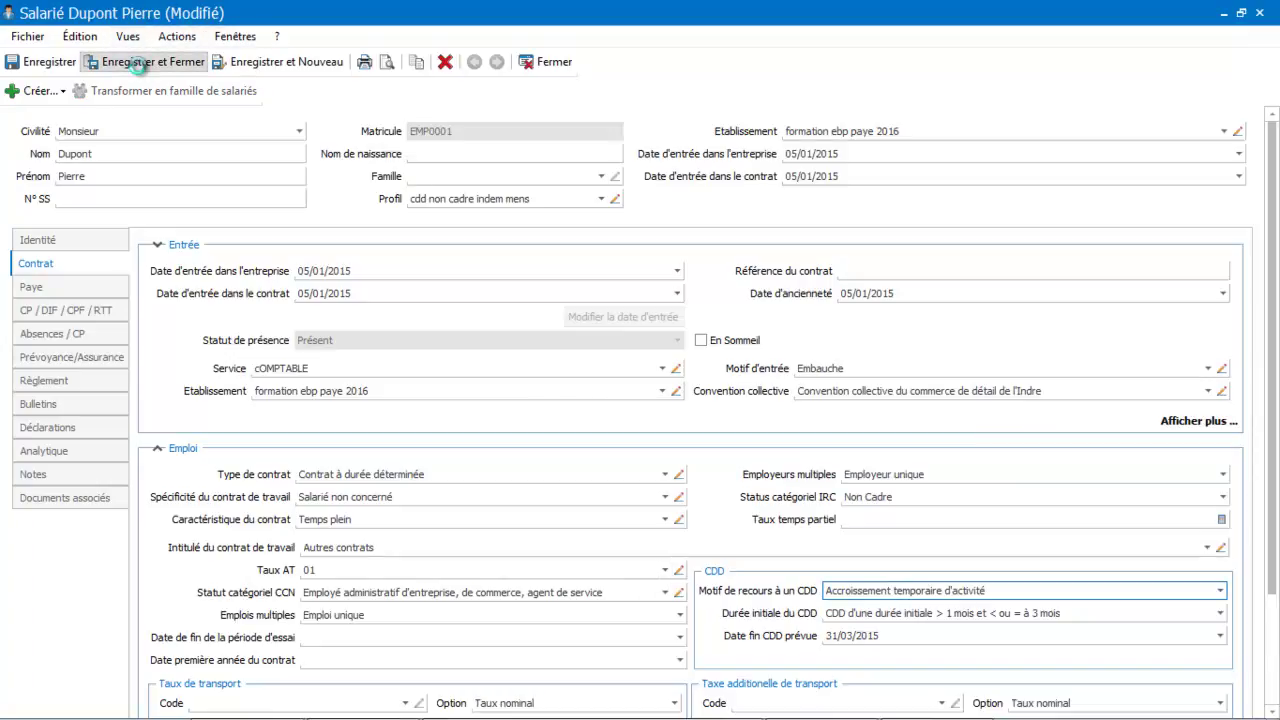
pyautogui.click(138, 63)
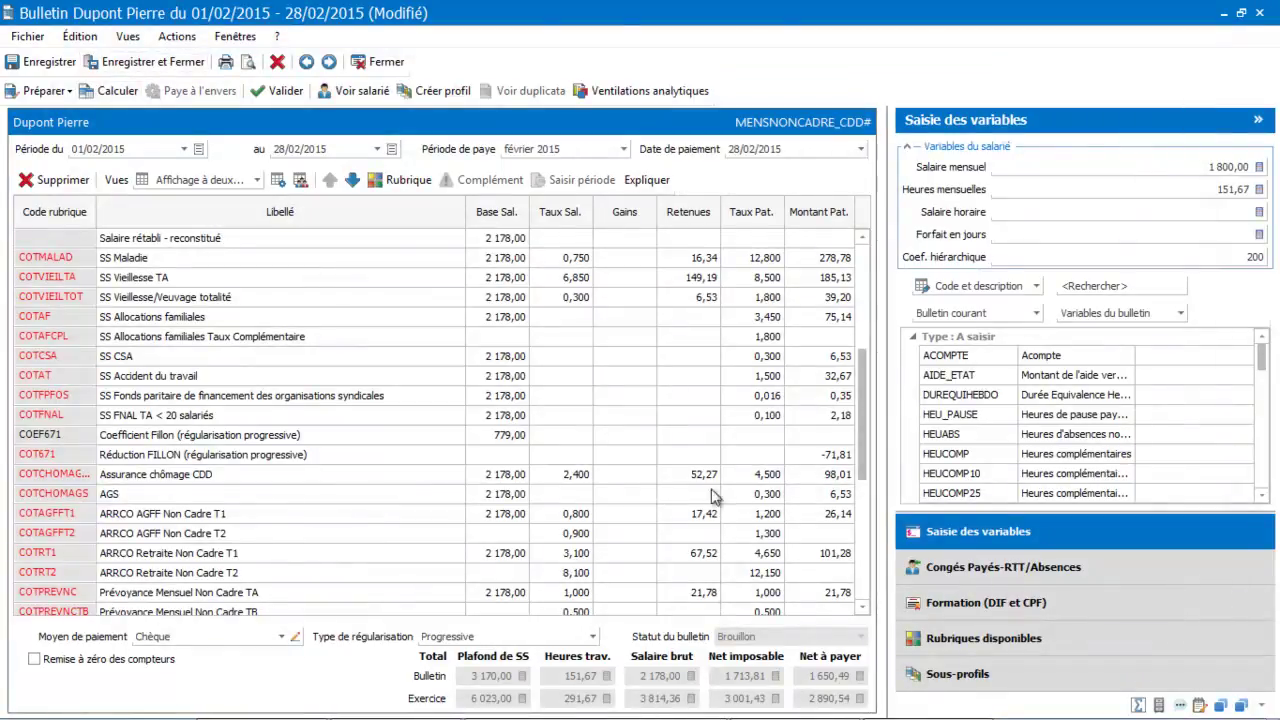
pyautogui.click(110, 91)
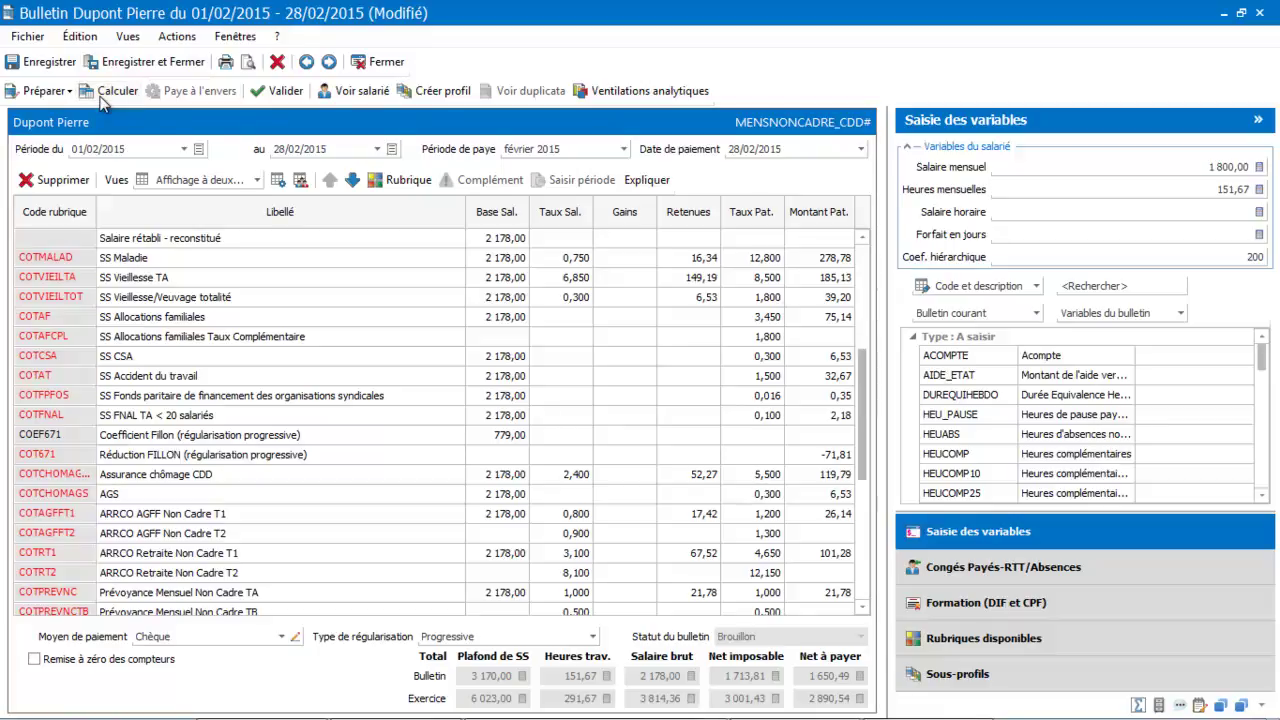